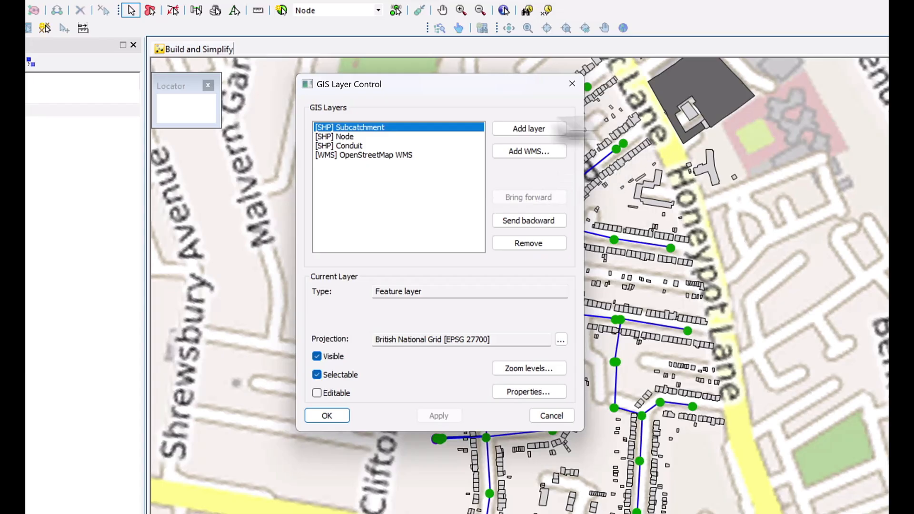
left_click(529, 129)
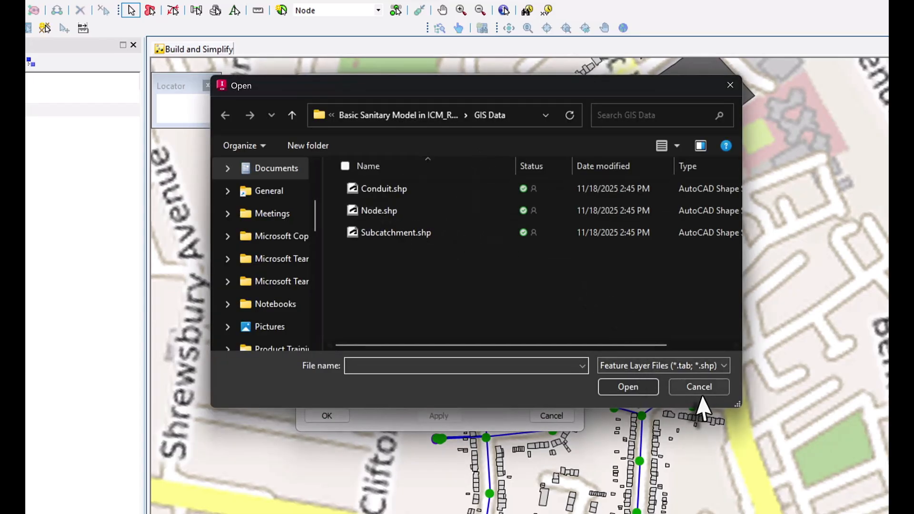
left_click(698, 389)
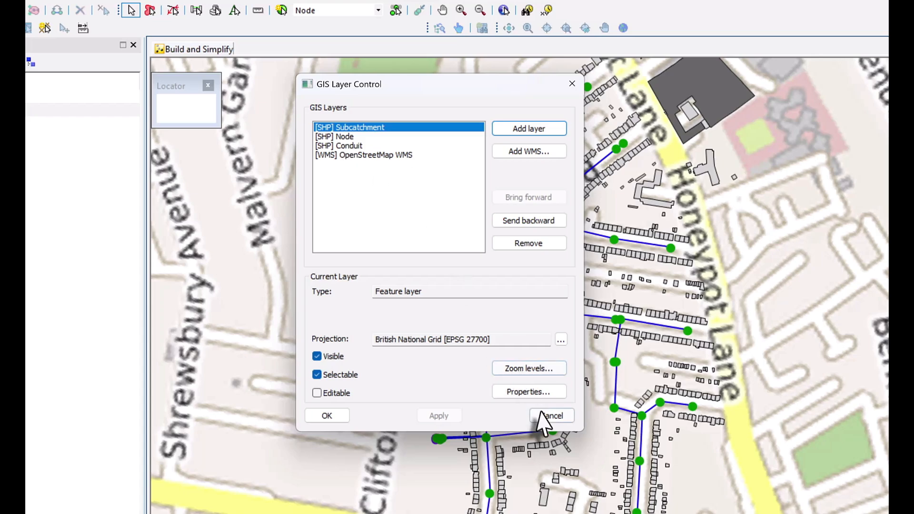
left_click(551, 416)
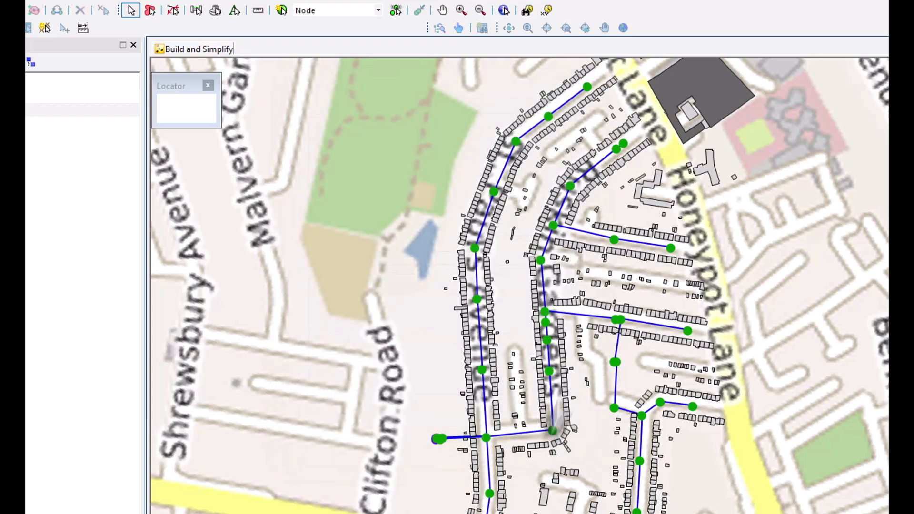
Step: Inspect the attributes of a node, a conduit and a subcatchment from the background GIS layers on the map
left_click(551, 226)
left_click(489, 321)
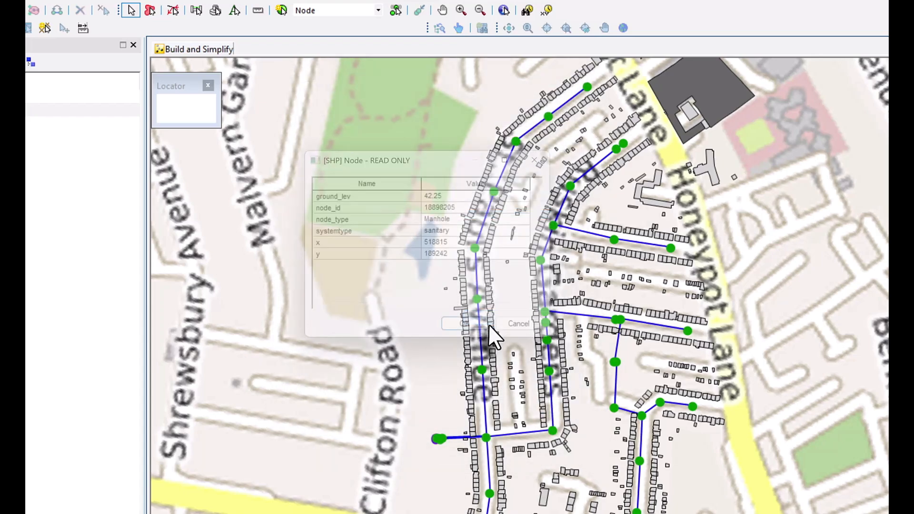
left_click(481, 339)
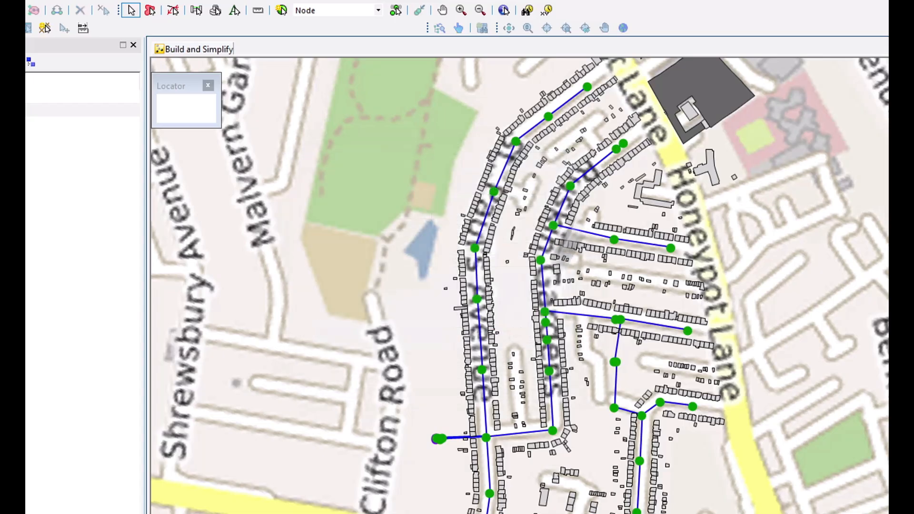
left_click(605, 161)
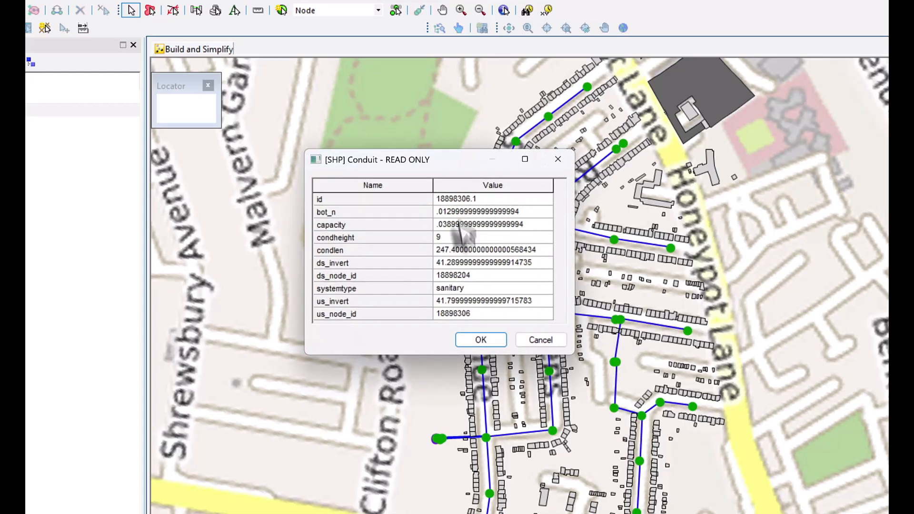
left_click(532, 341)
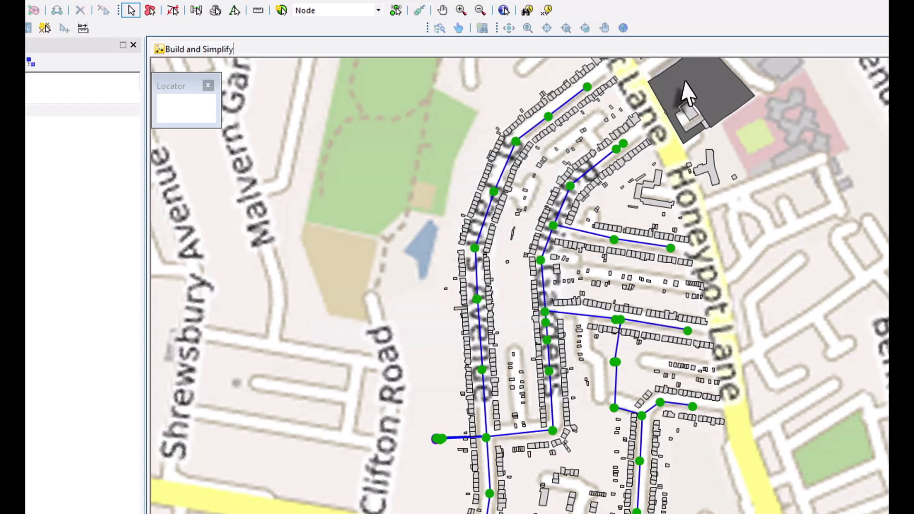
left_click(684, 79)
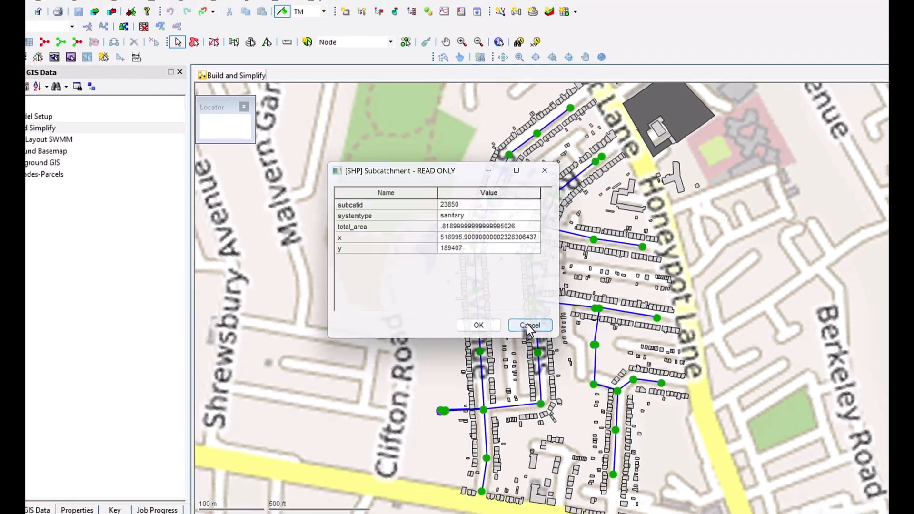
left_click(541, 339)
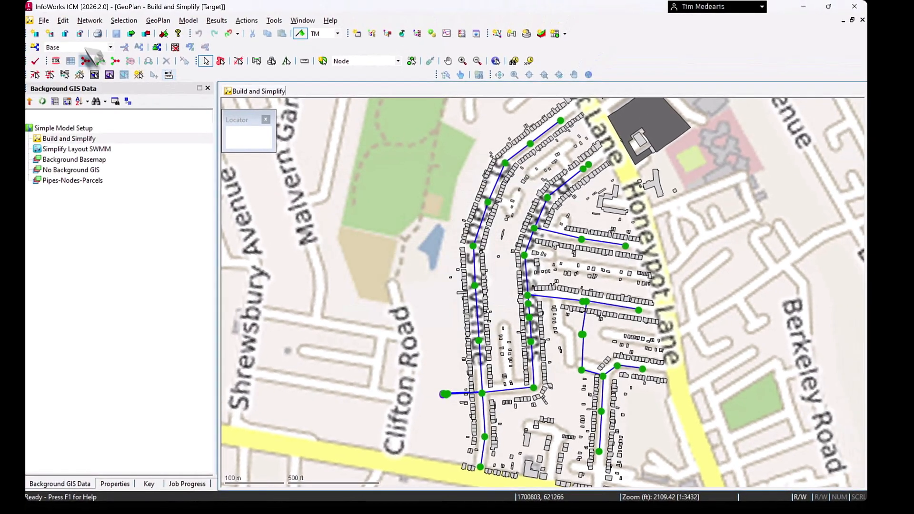
Step: Open the Open Data Import Center for the network and choose Node.shp as the source file for the Node table
left_click(89, 20)
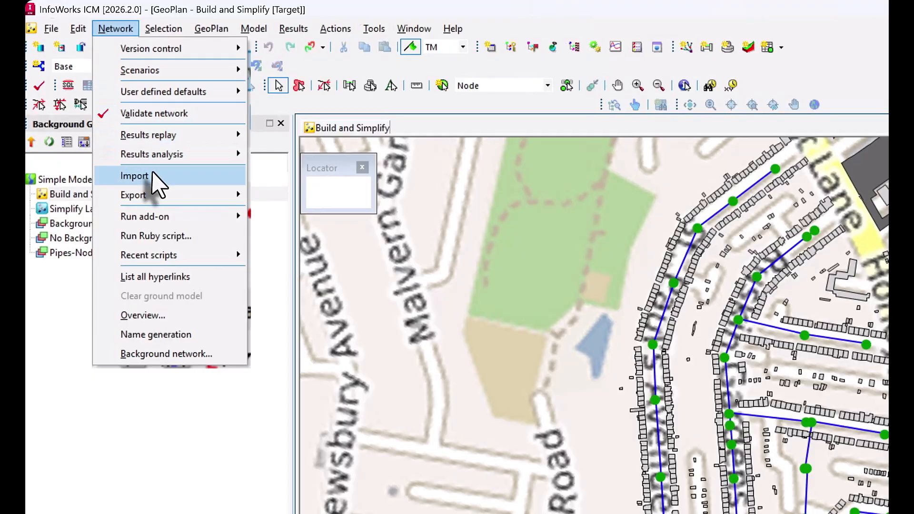
mouse_move(155, 168)
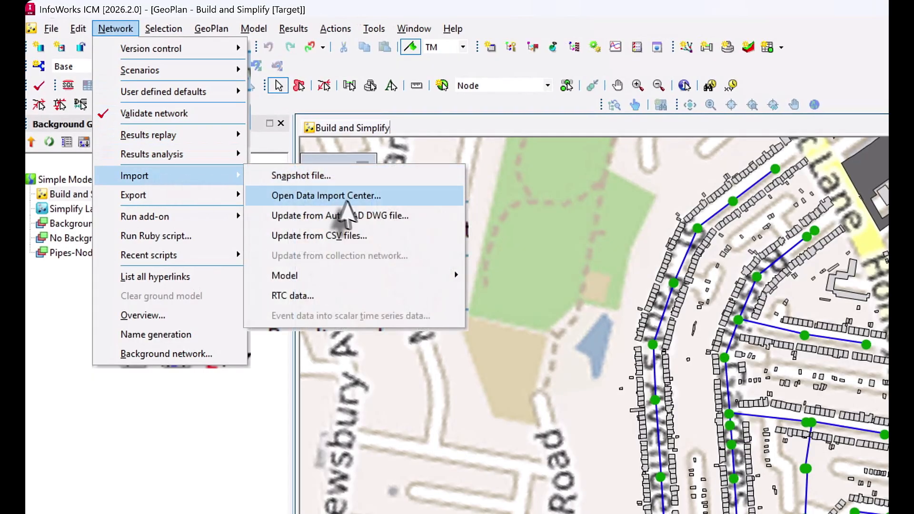
left_click(314, 199)
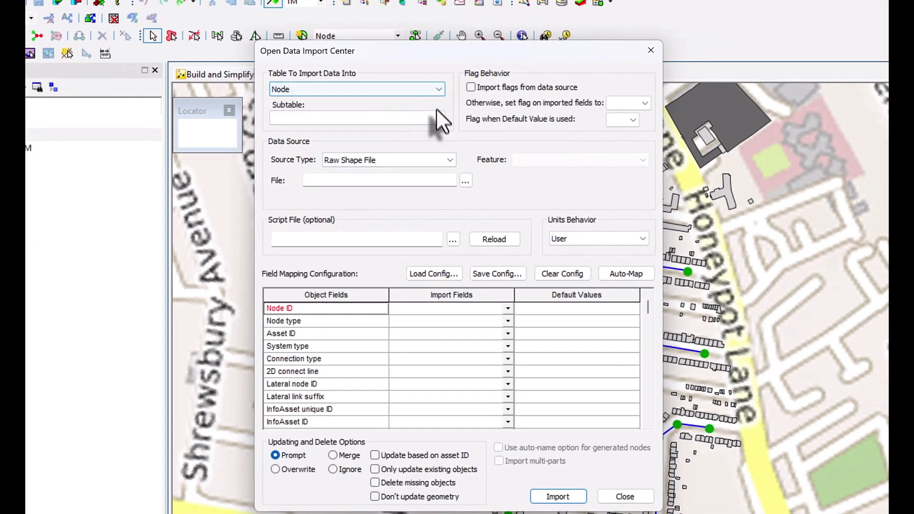
left_click(466, 181)
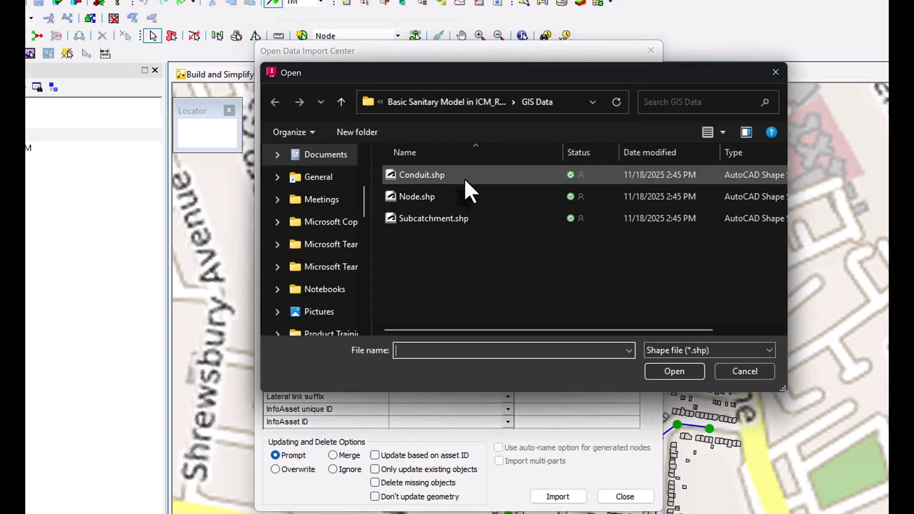
left_click(450, 195)
left_click(674, 371)
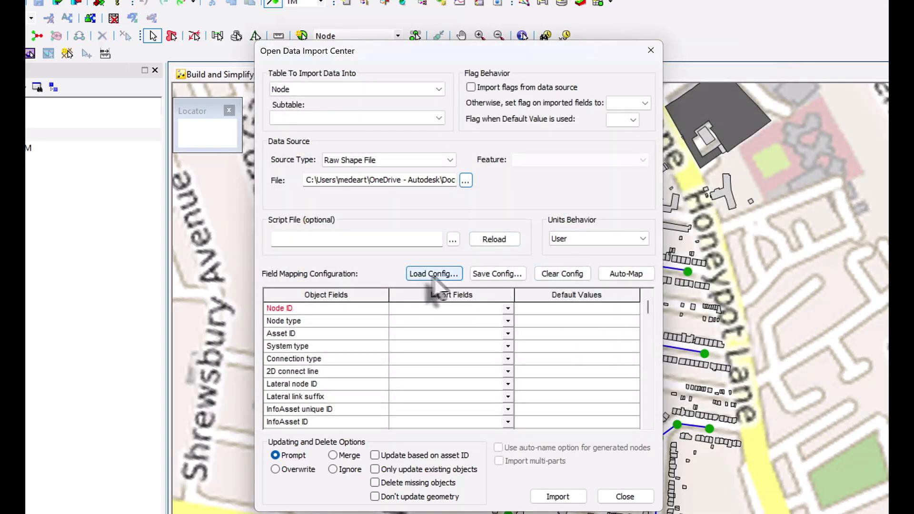
Step: Set the units behavior to Built-In, flag imported fields as TM, and auto-map the node fields
left_click(642, 239)
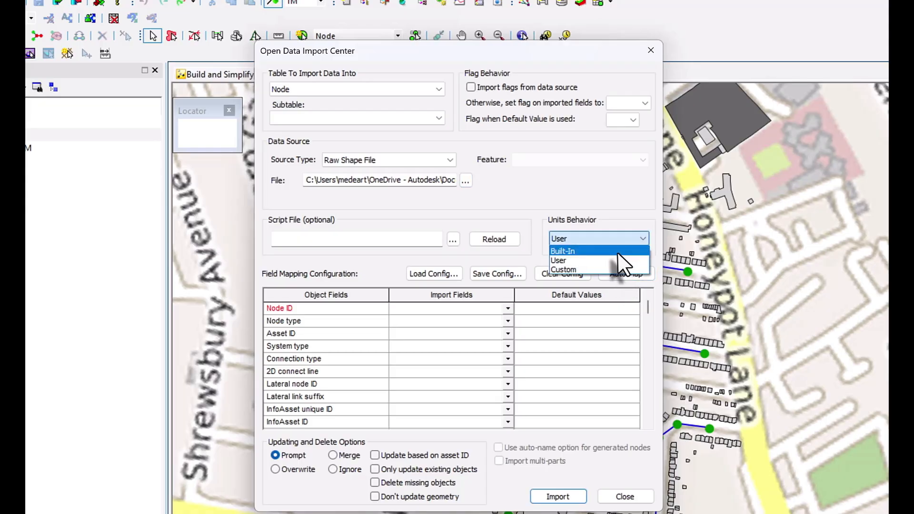
left_click(618, 252)
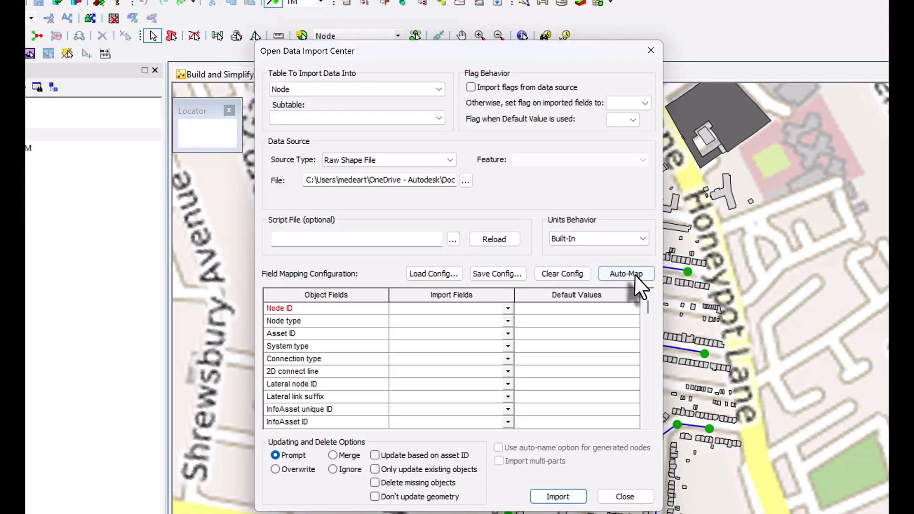
left_click(645, 103)
left_click(618, 214)
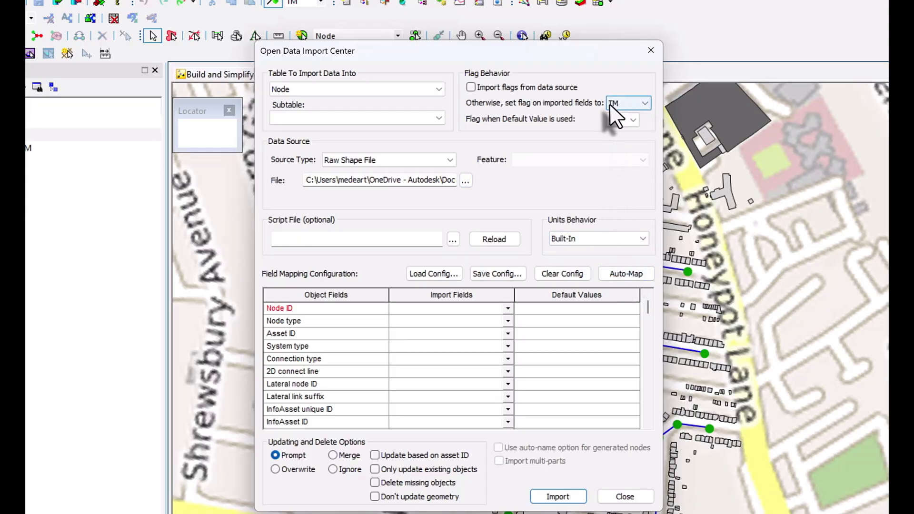
left_click(627, 274)
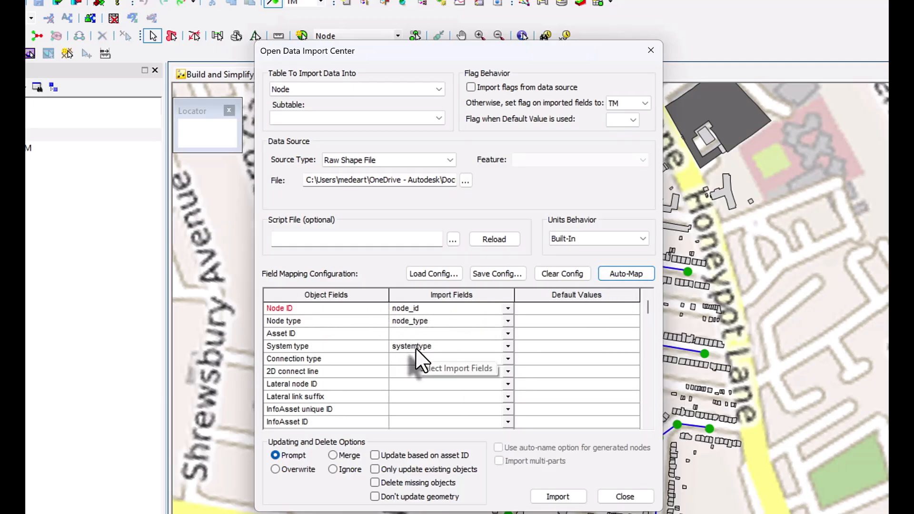
Step: Check the mapped node fields, including the ground level, and import the nodes into the network
scroll(417, 355, "down", 2)
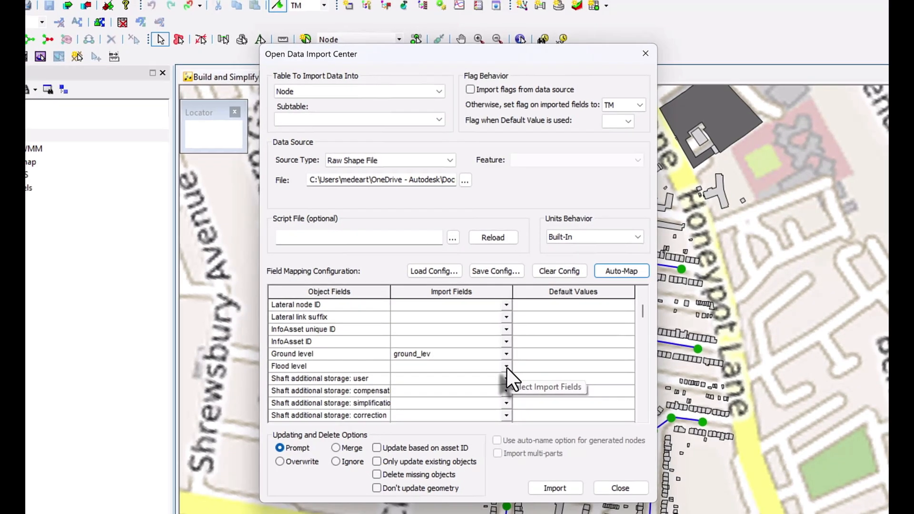
left_click(506, 367)
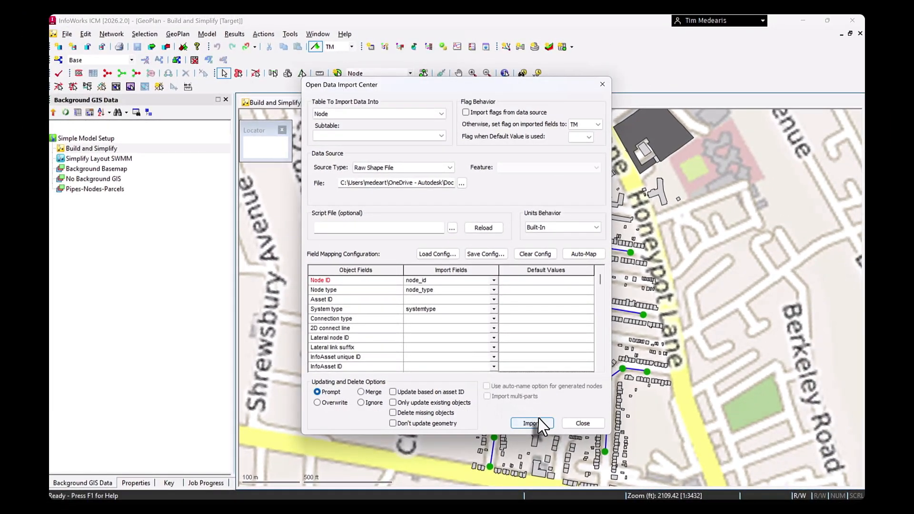
left_click(540, 420)
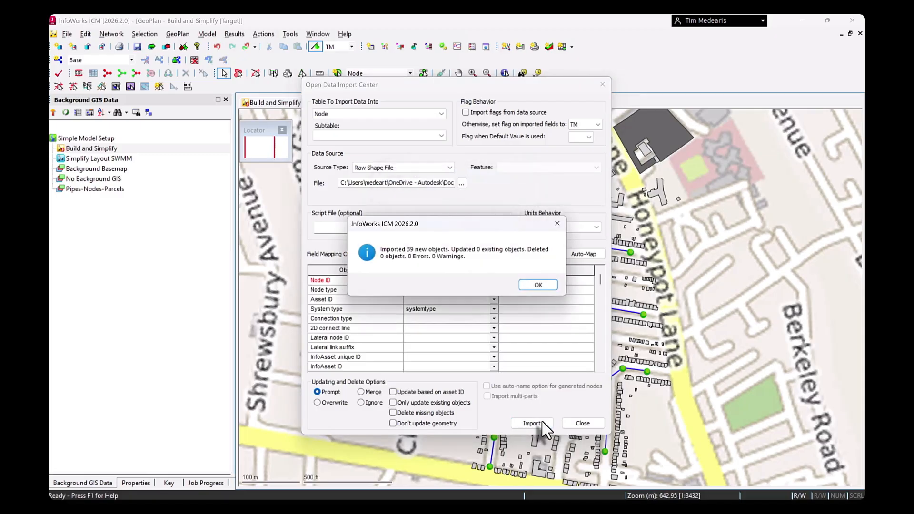
left_click(538, 284)
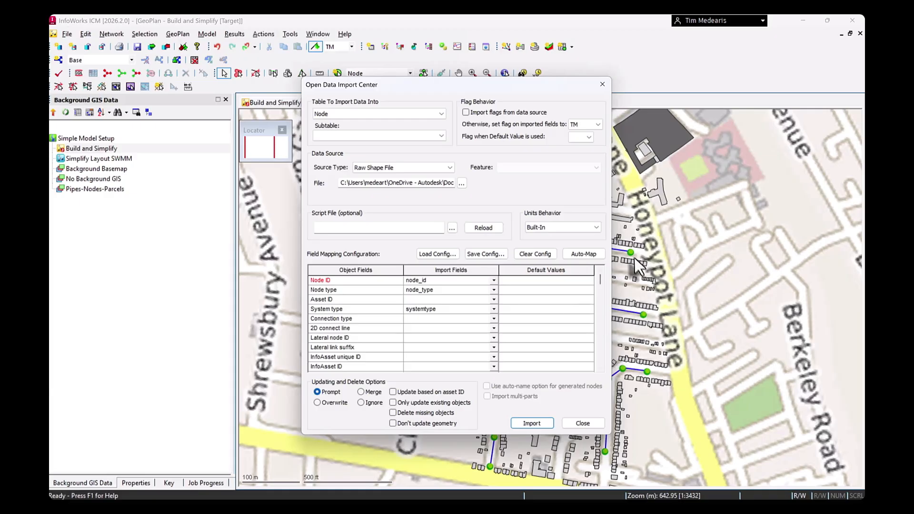
Step: Switch the import table to Conduit, choose Conduit.shp as the source file and auto-map its fields
left_click(440, 114)
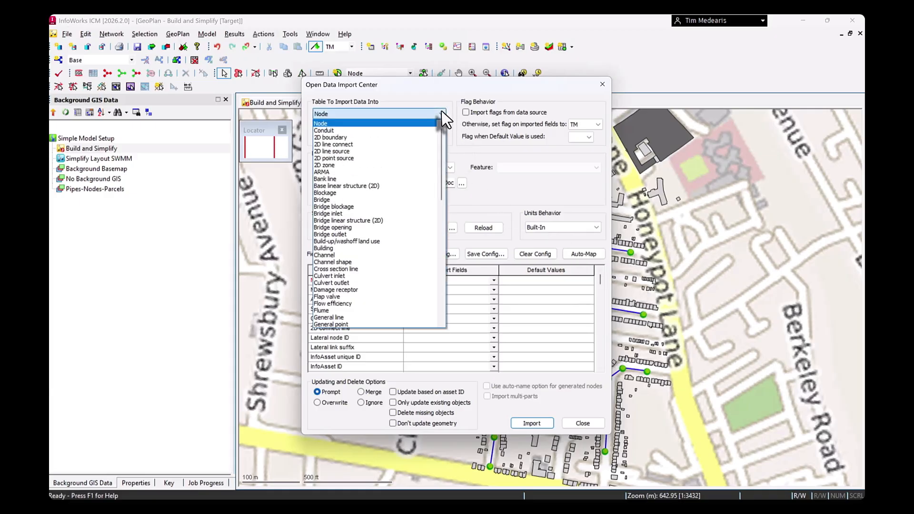
left_click(421, 129)
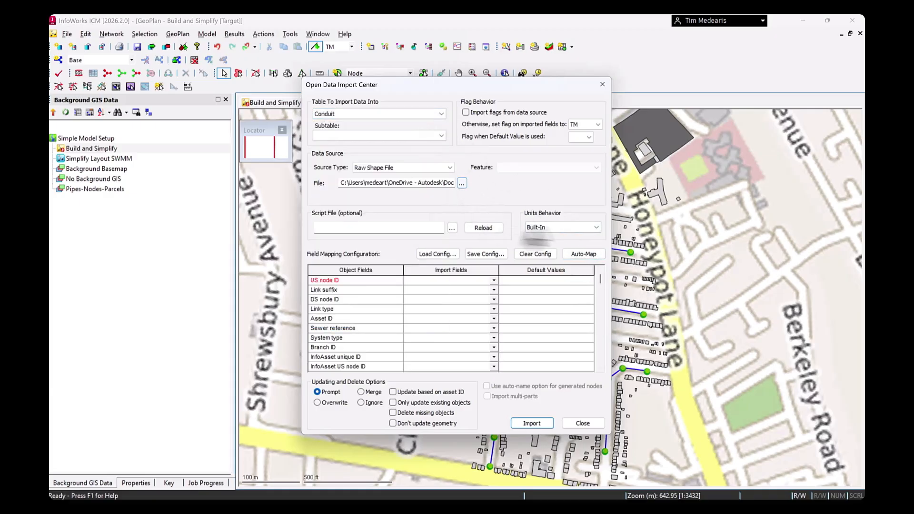
left_click(461, 185)
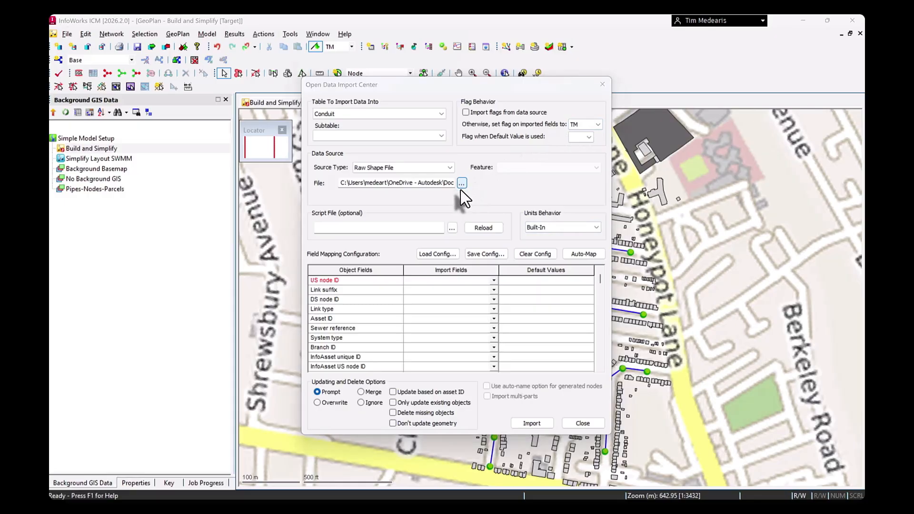
left_click(441, 179)
left_click(620, 328)
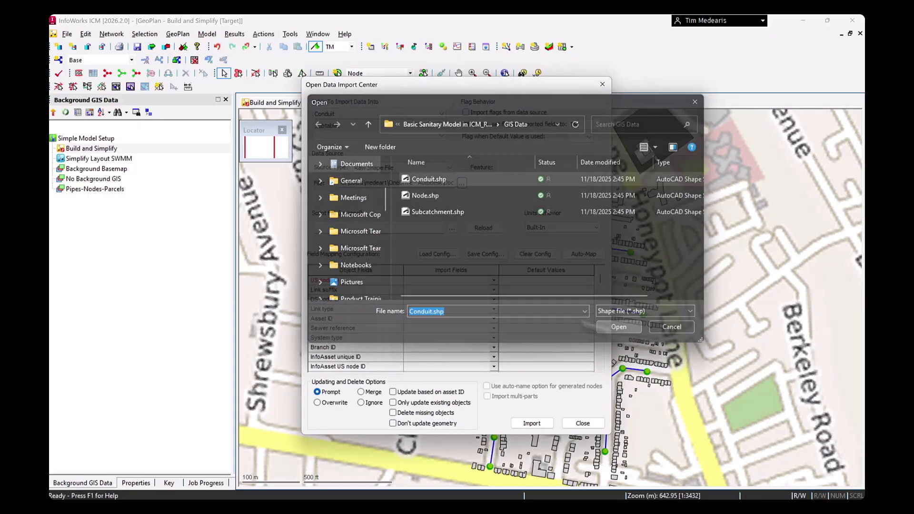
left_click(587, 257)
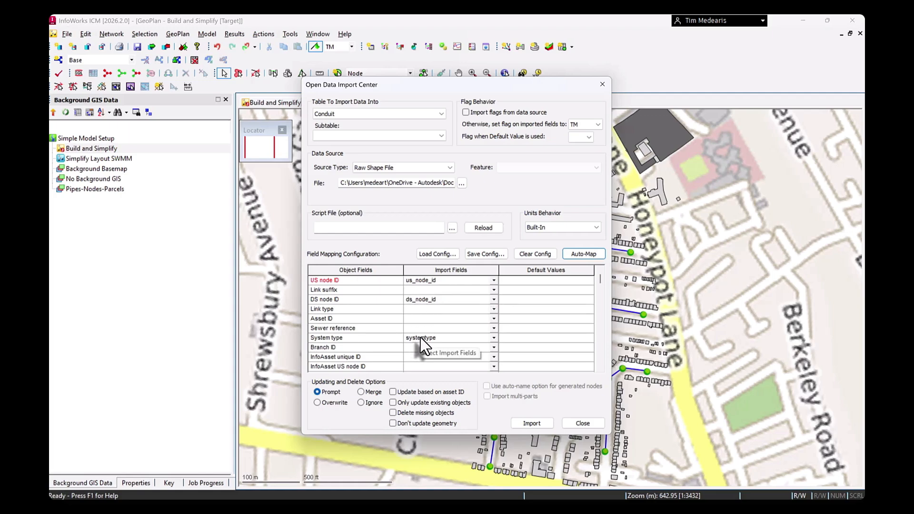
Step: Map the conduit Width field to the condheight import field
left_click(494, 318)
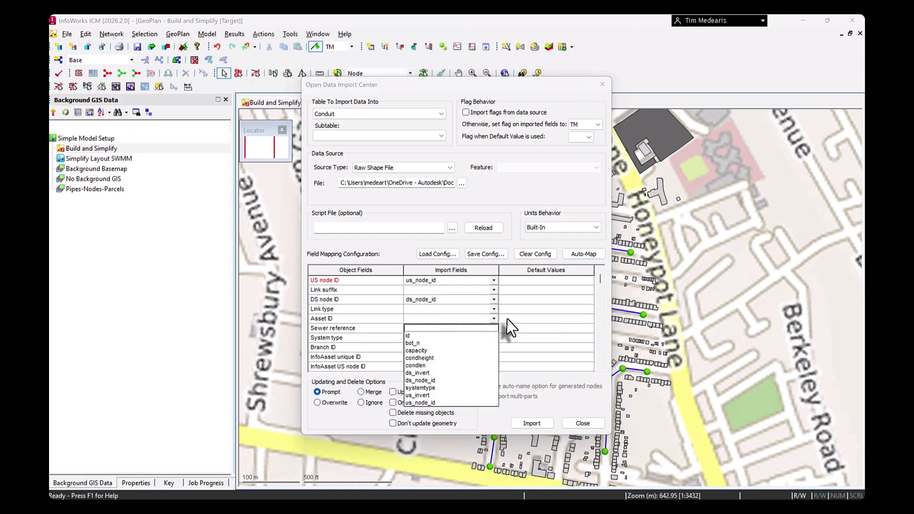
scroll(497, 323, "down", 1)
scroll(489, 323, "down", 10)
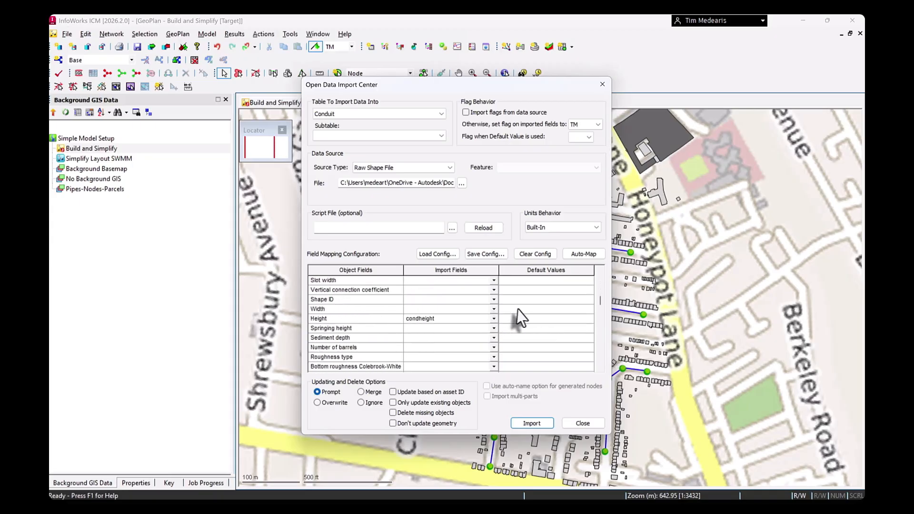
left_click(494, 309)
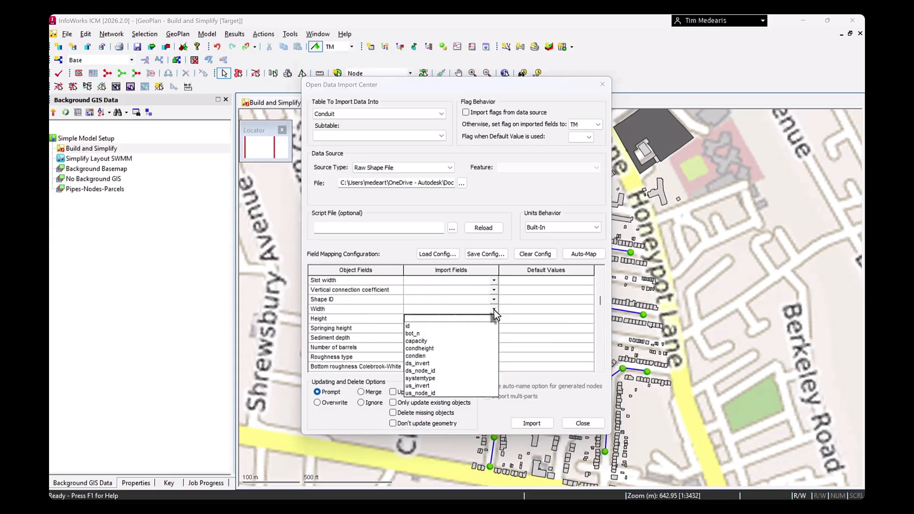
left_click(419, 348)
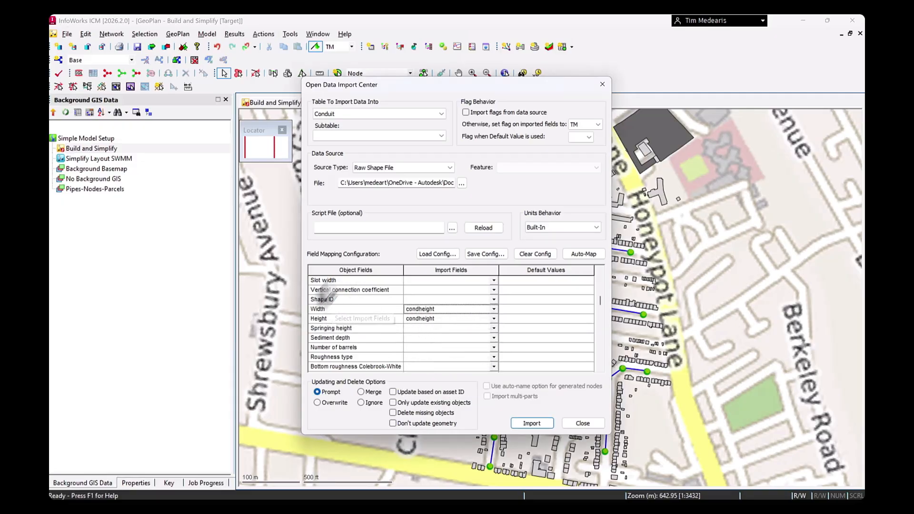
Step: Set a default value of 0.013 for the conduit field Top roughness Manning's 1/n
scroll(376, 322, "down", 1)
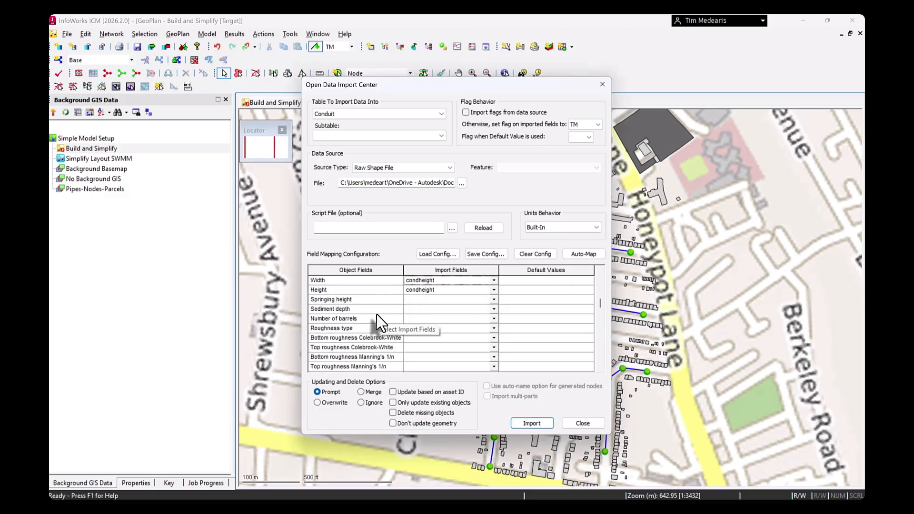
scroll(397, 327, "down", 2)
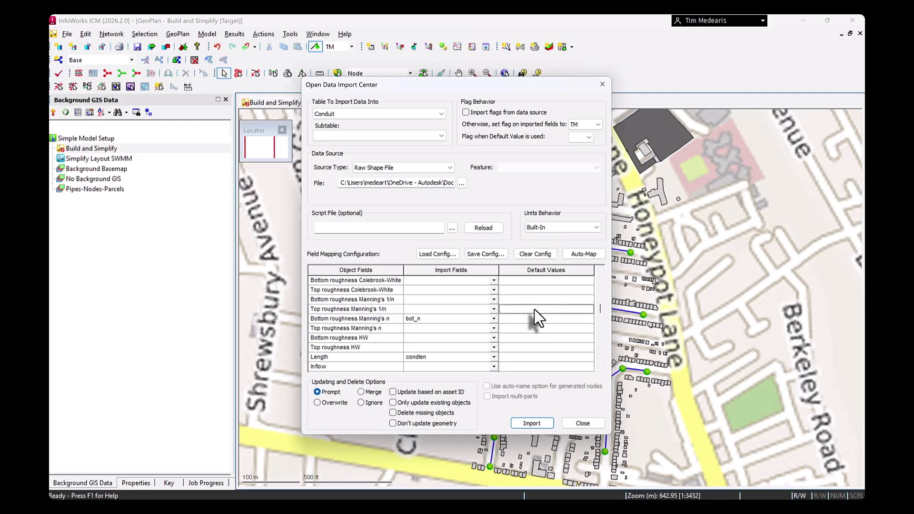
type("0.013")
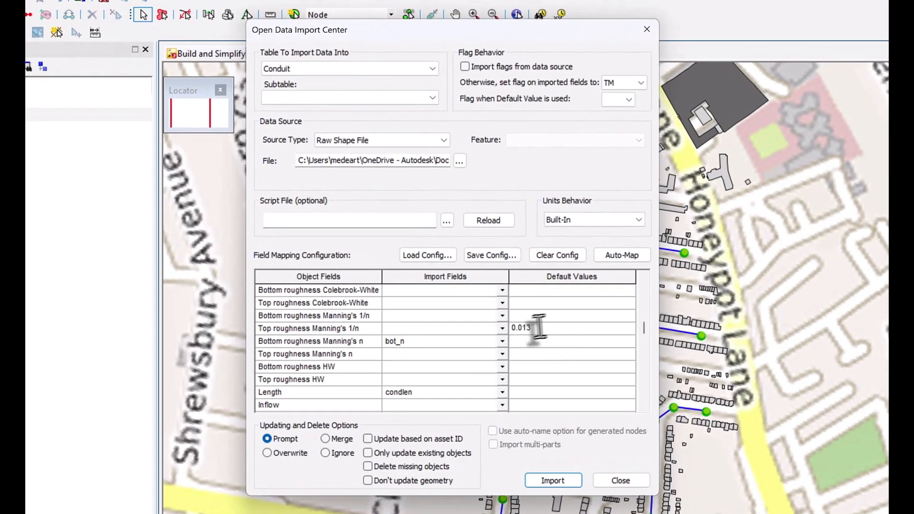
left_click(483, 342)
Step: Map the conduit Asset ID field to the id import field
scroll(485, 366, "down", 1)
scroll(480, 362, "down", 5)
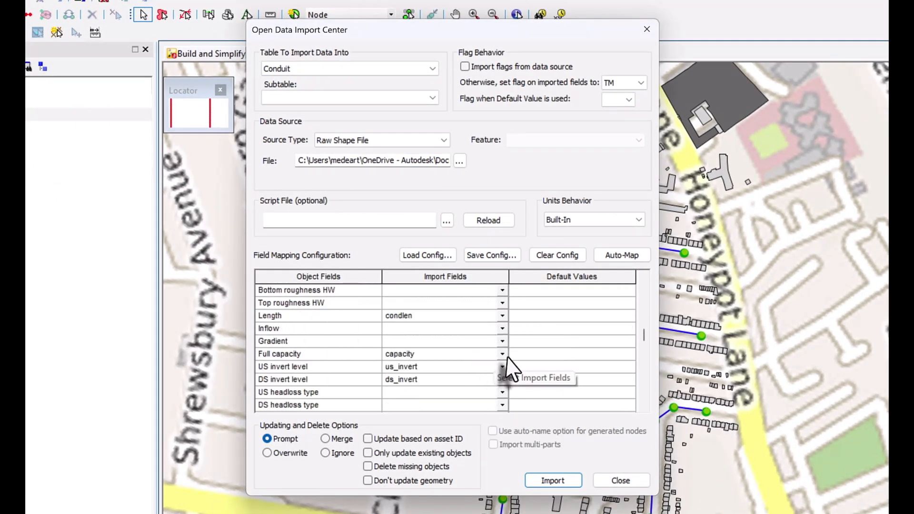
left_click(497, 370)
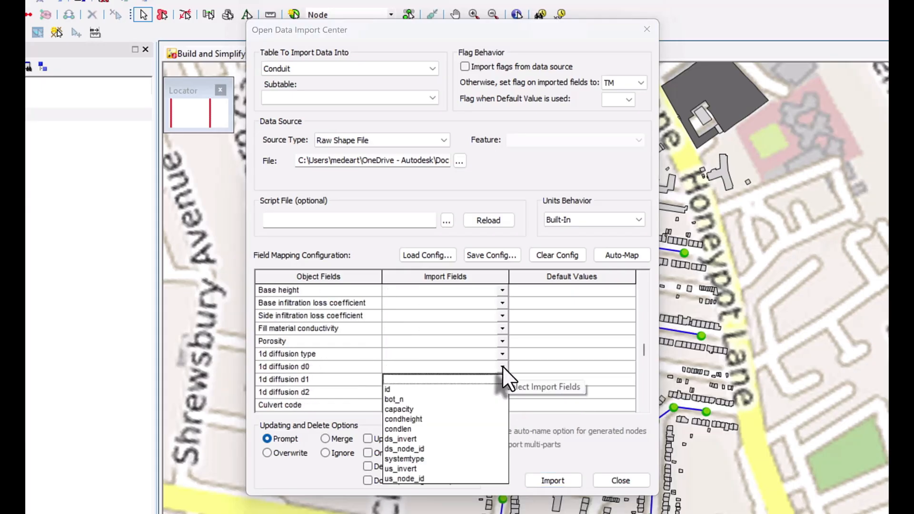
scroll(483, 363, "up", 8)
scroll(482, 361, "up", 7)
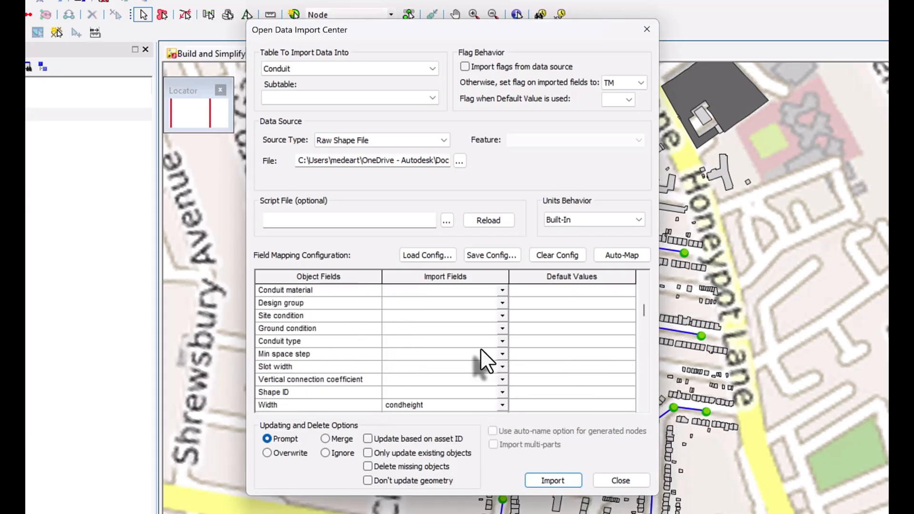
left_click(493, 355)
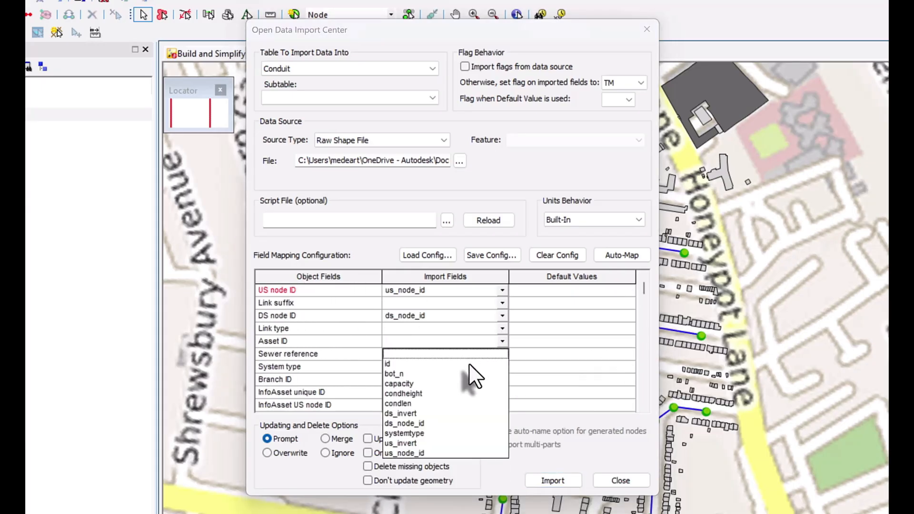
left_click(468, 364)
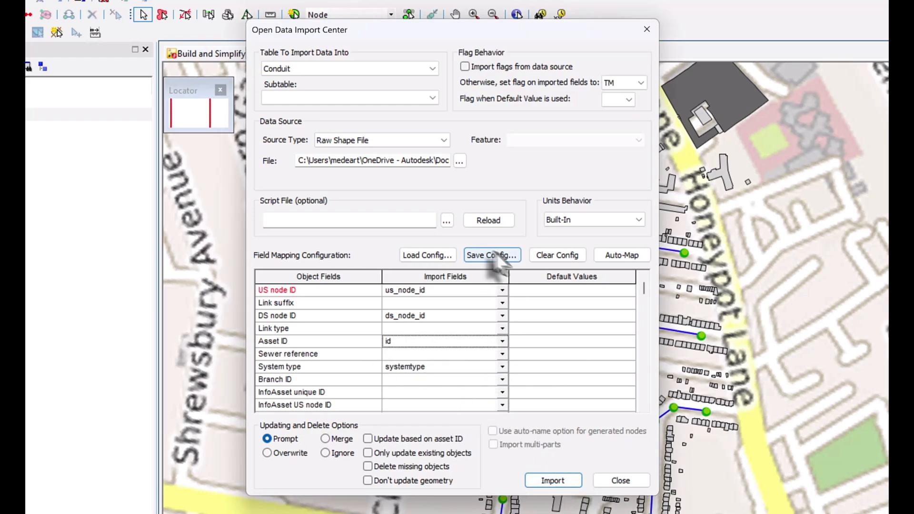
Step: Import the conduits into the network and dismiss the import summary and error report
left_click(556, 483)
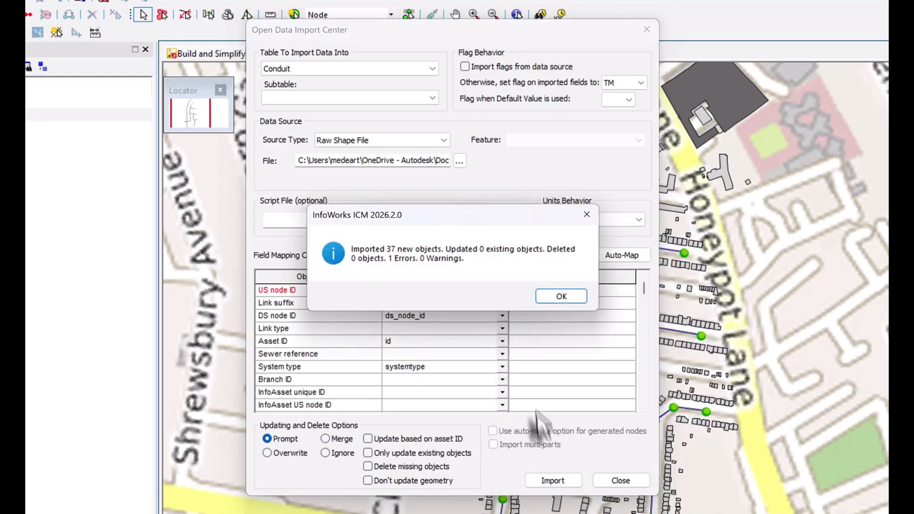
left_click(561, 297)
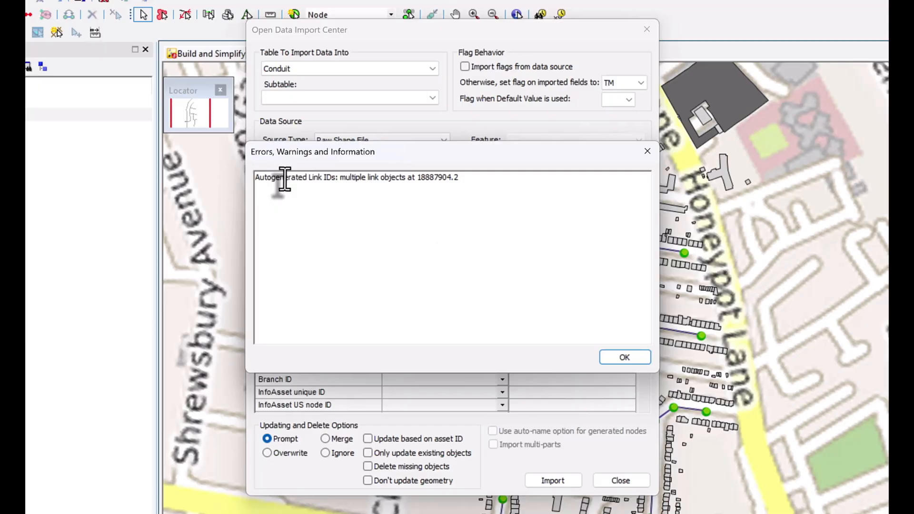
left_click_drag(285, 179, 384, 178)
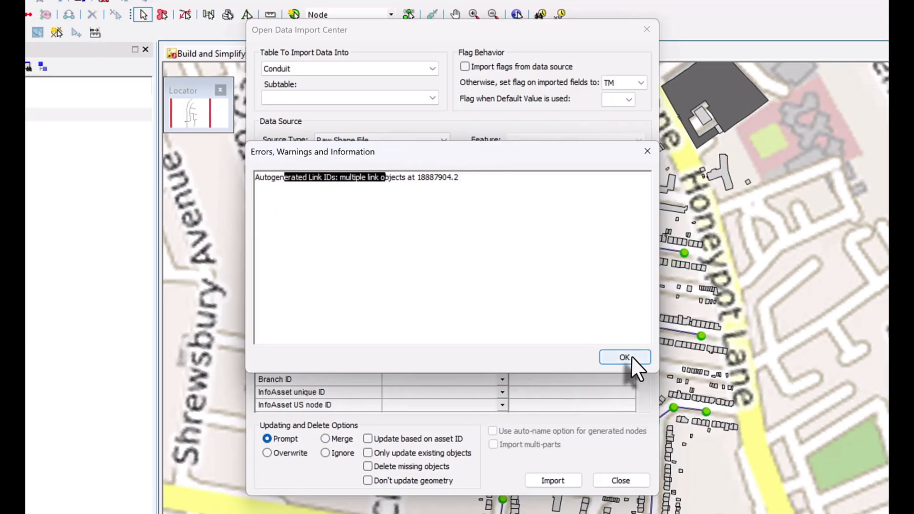
left_click(624, 356)
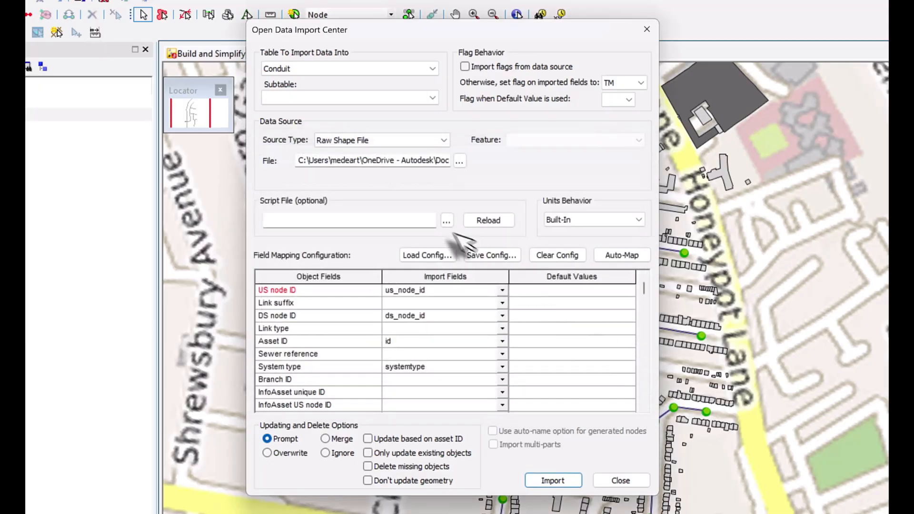
Step: Switch the import table from Conduit to Subcatchment
left_click(423, 68)
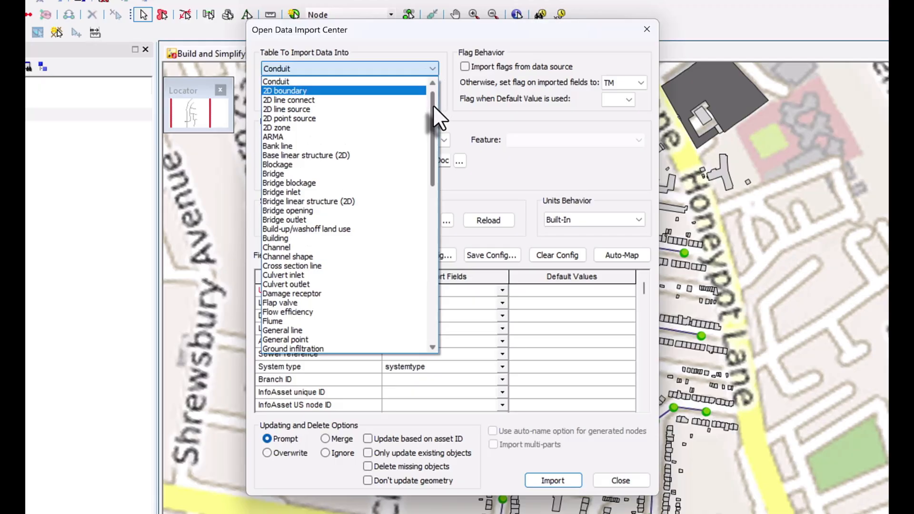
left_click_drag(432, 105, 427, 195)
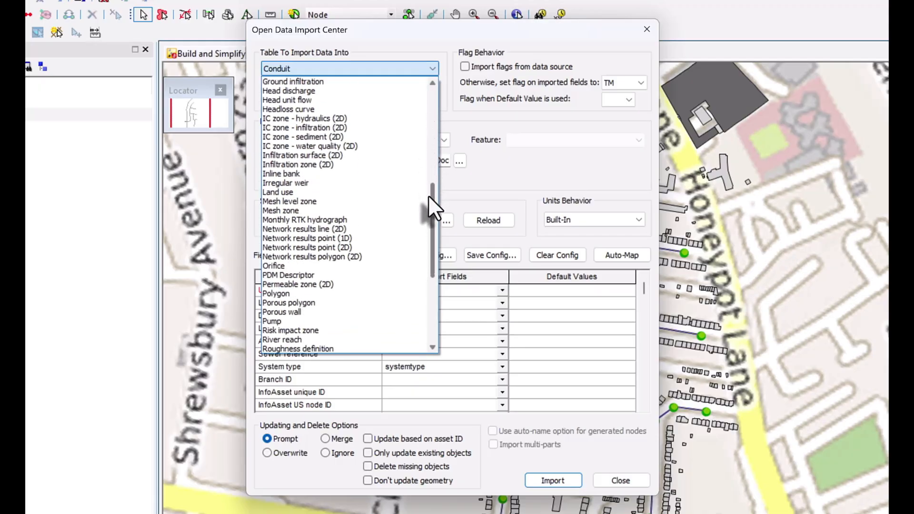
scroll(388, 233, "down", 1)
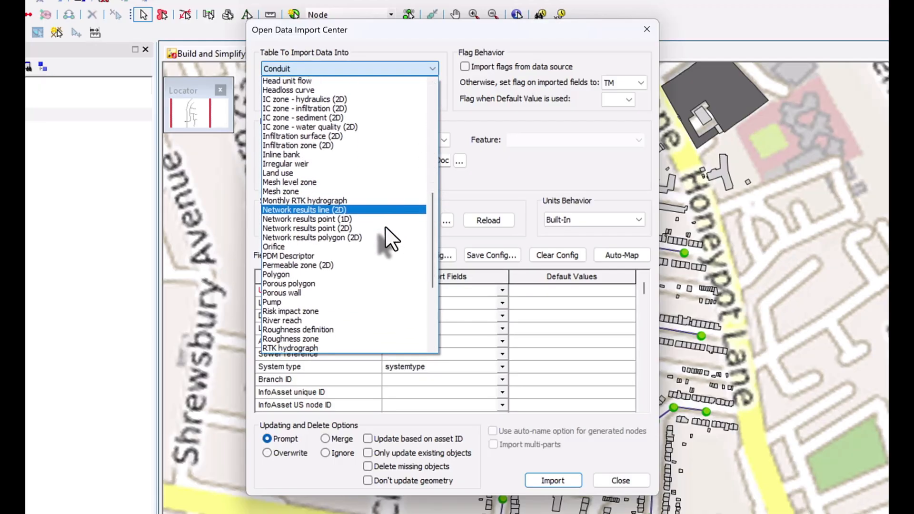
scroll(386, 228, "down", 5)
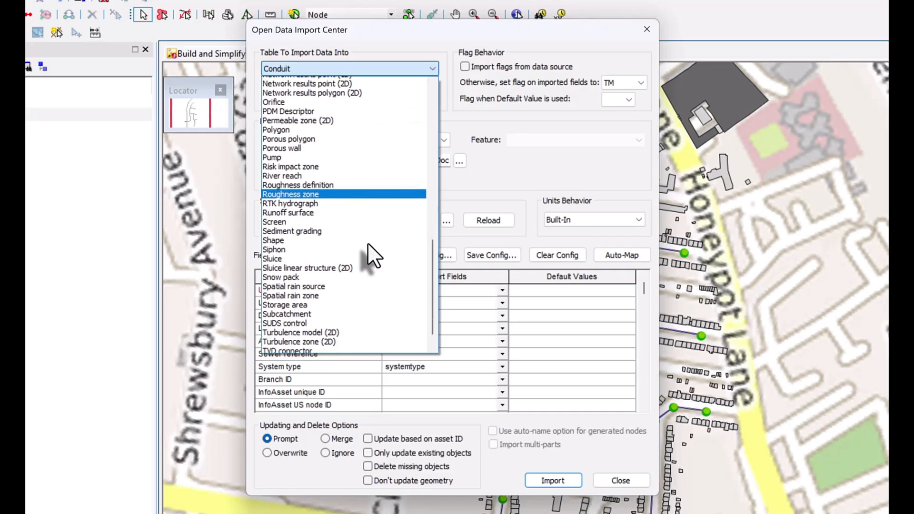
scroll(333, 276, "down", 1)
left_click(309, 288)
Step: Choose Subcatchment.shp as the source file and auto-map its fields
left_click(460, 161)
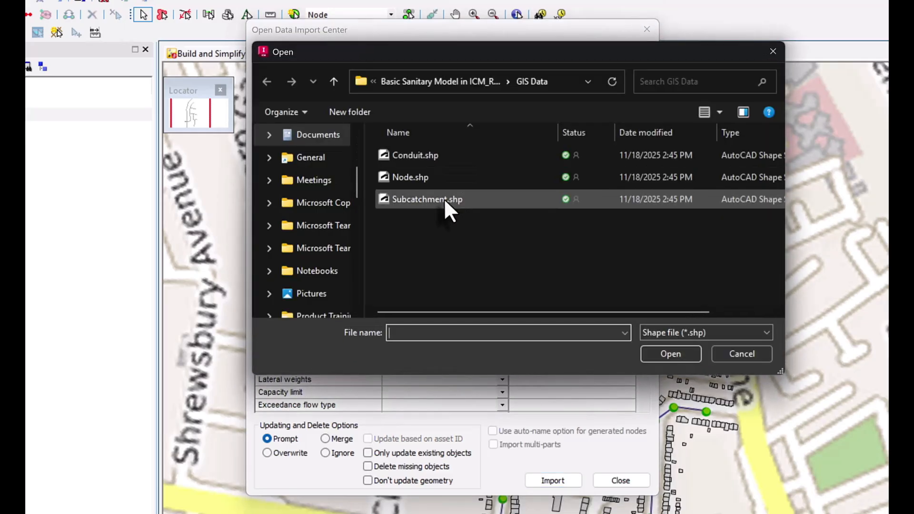
left_click(444, 199)
left_click(670, 353)
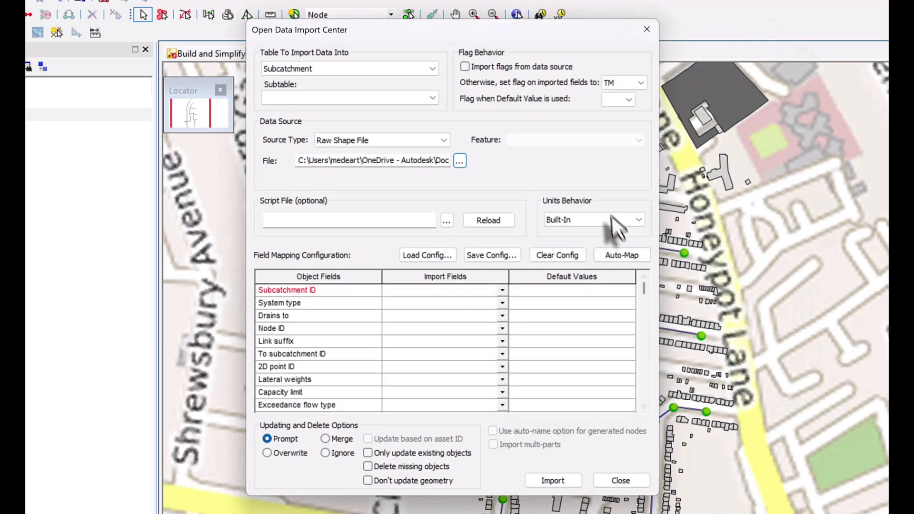
left_click(622, 255)
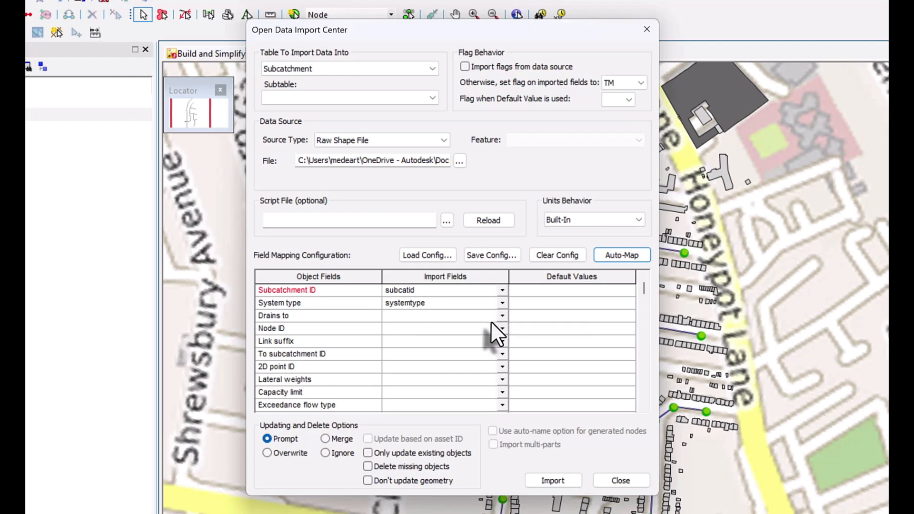
Step: Check the mapped subcatchment fields, import the subcatchments and close the Open Data Import Center
scroll(490, 347, "down", 1)
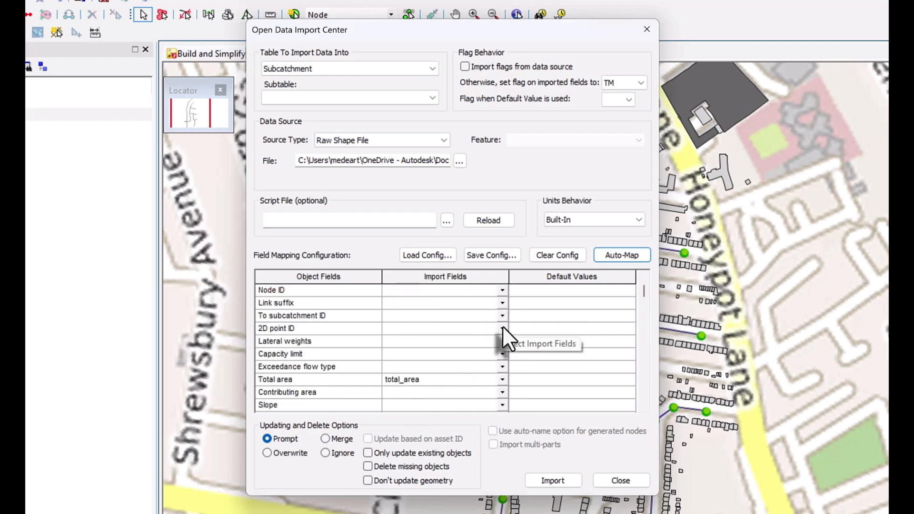
left_click(502, 328)
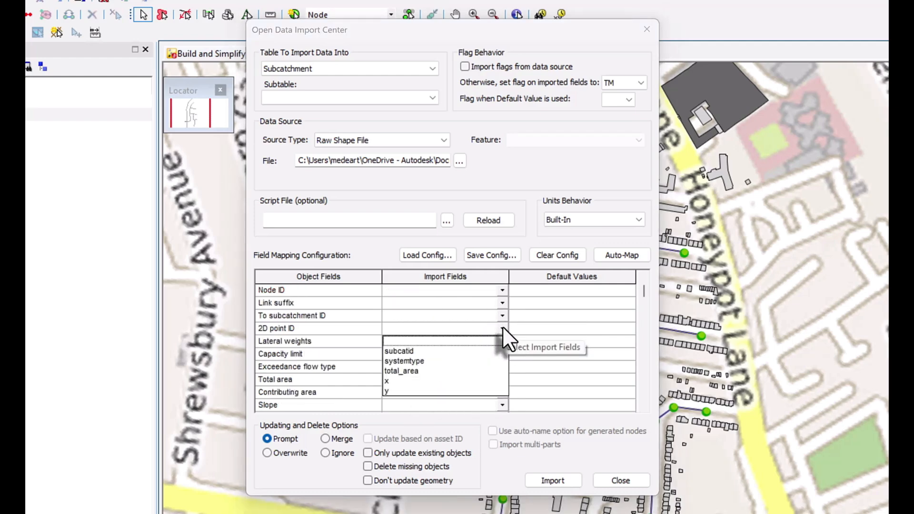
left_click(527, 264)
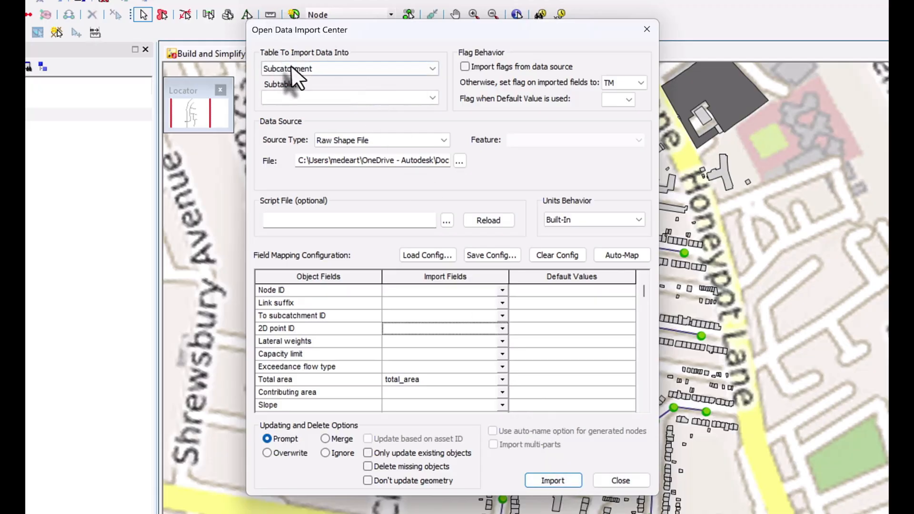
left_click(568, 481)
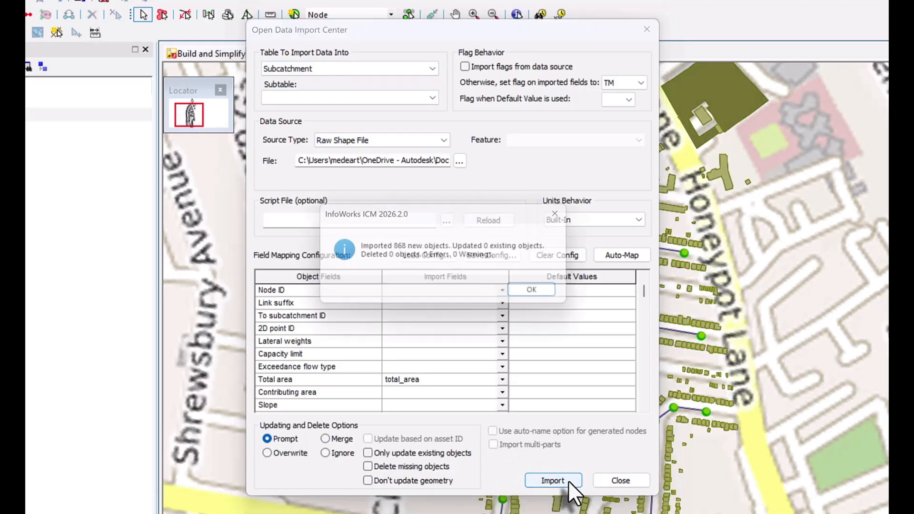
left_click(557, 298)
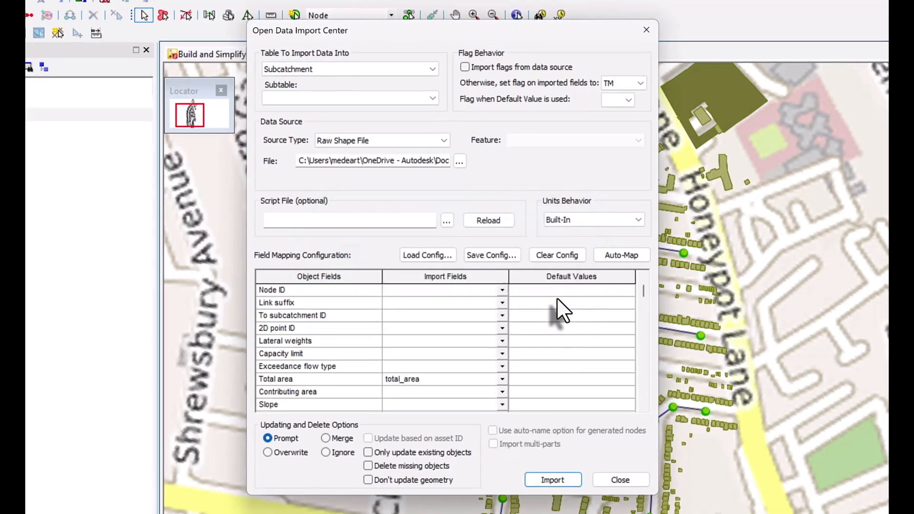
left_click(621, 481)
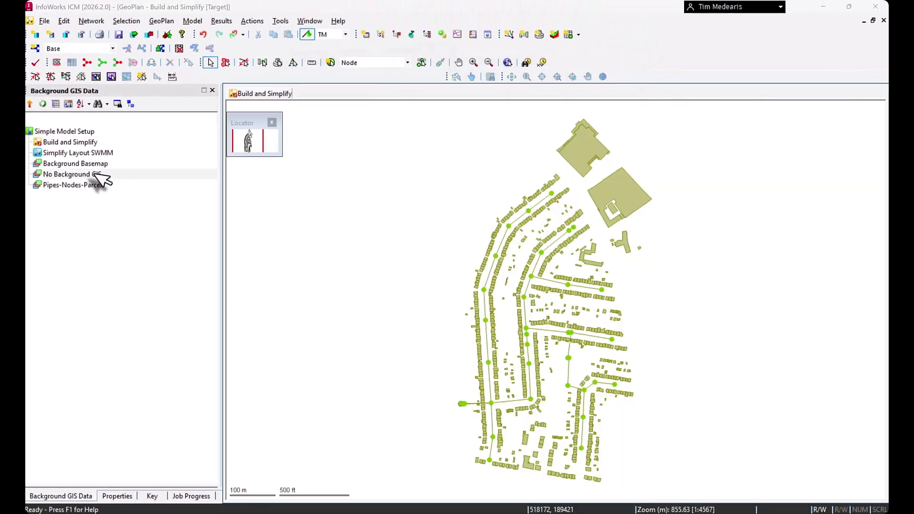
Step: Apply the No Background GIS layer set to the GeoPlan to remove the basemap behind the network
mouse_move(95, 173)
left_mouse_down()
mouse_move(305, 228)
mouse_move(370, 285)
left_mouse_up()
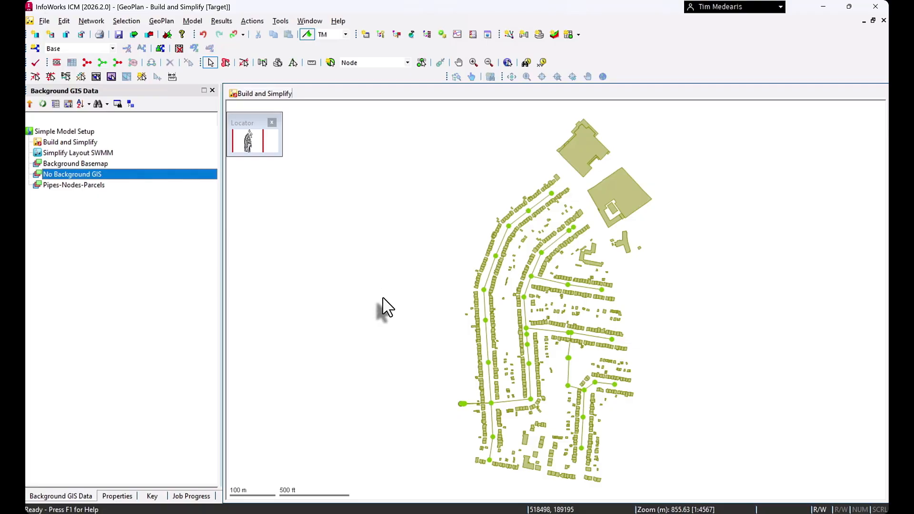
left_click_drag(387, 307, 546, 313)
left_click_drag(546, 301, 541, 252)
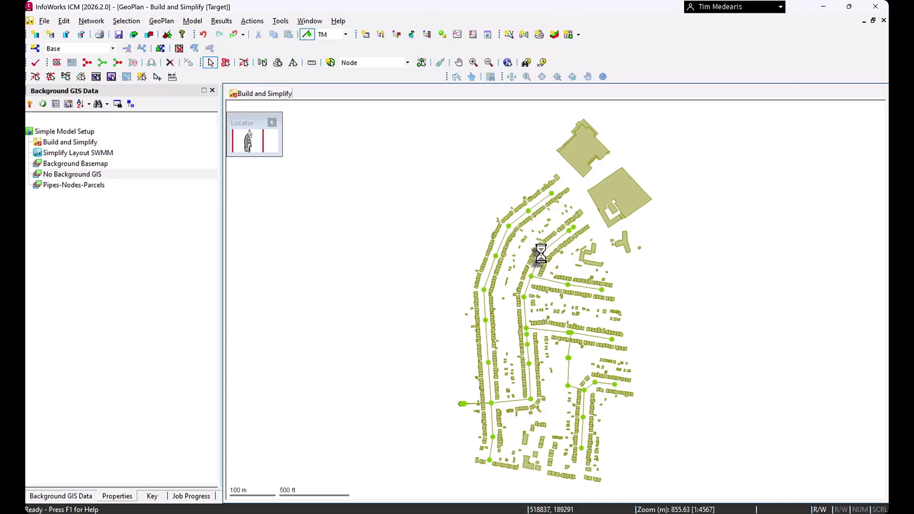
Step: Inspect the properties and data flags of a manhole and a nearby conduit, including the conduit's cross section height
left_click(540, 253)
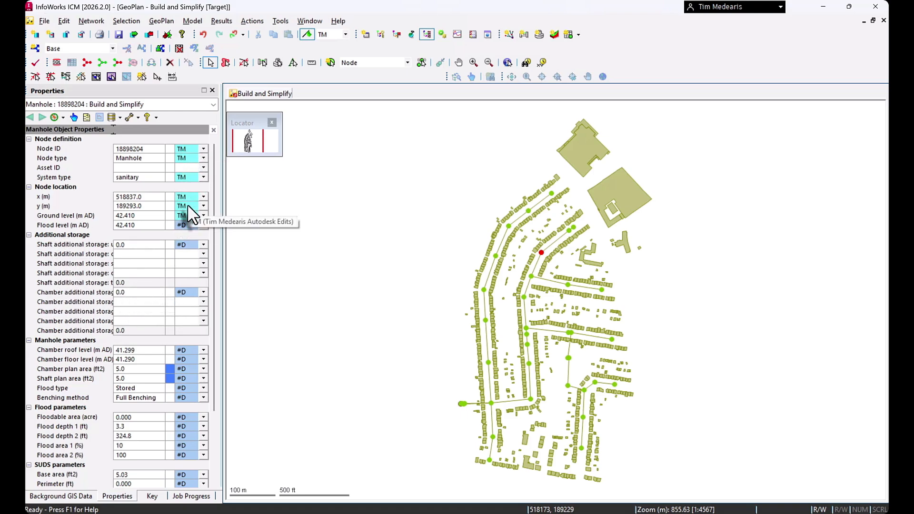
scroll(187, 204, "down", 3)
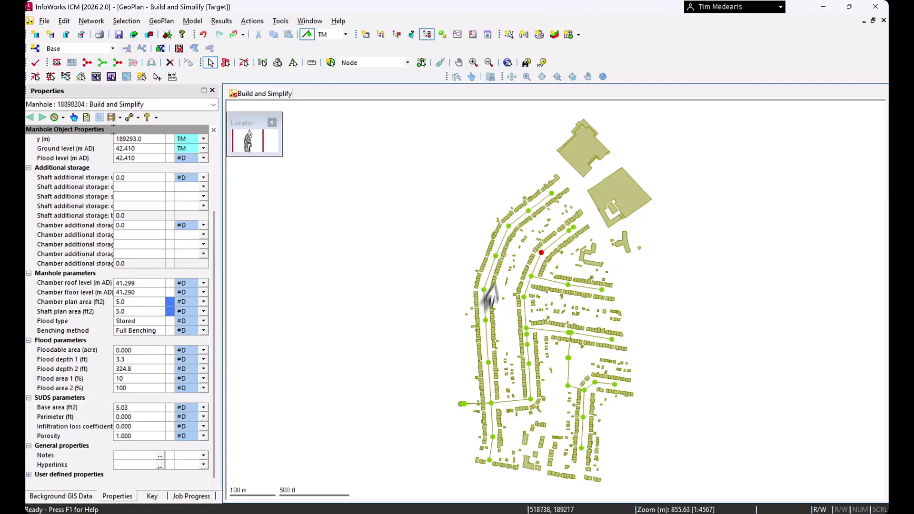
left_click(491, 268)
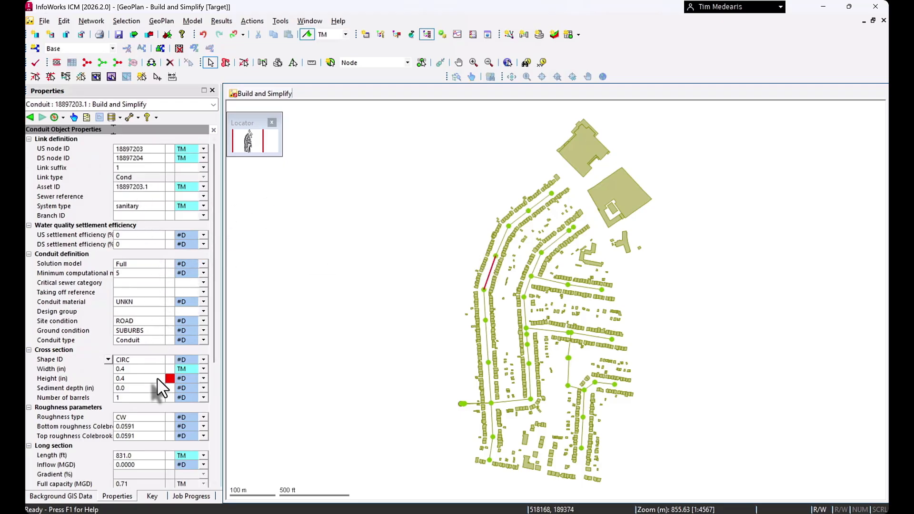
mouse_move(170, 378)
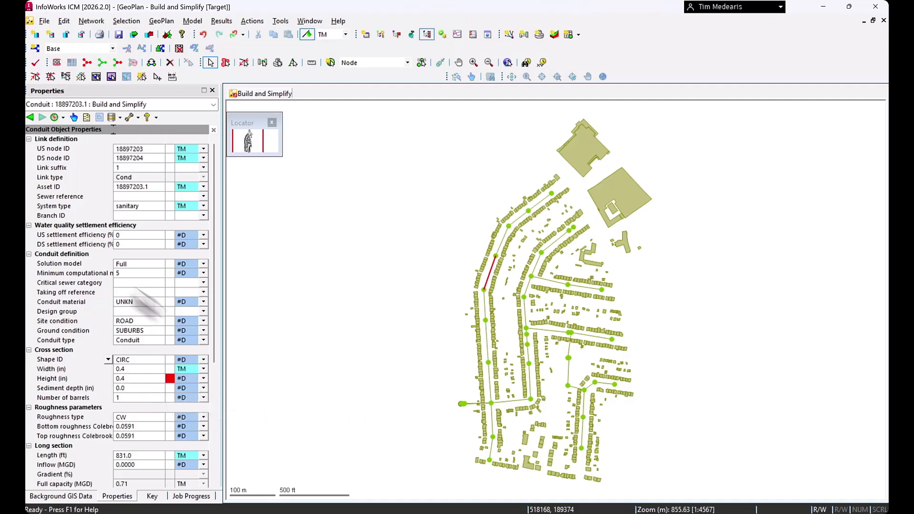
Step: Open the conduit property layout for editing and collapse its Culvert outlet definition, Culvert inlet definition and SUDS groups
left_click(137, 118)
mouse_move(154, 132)
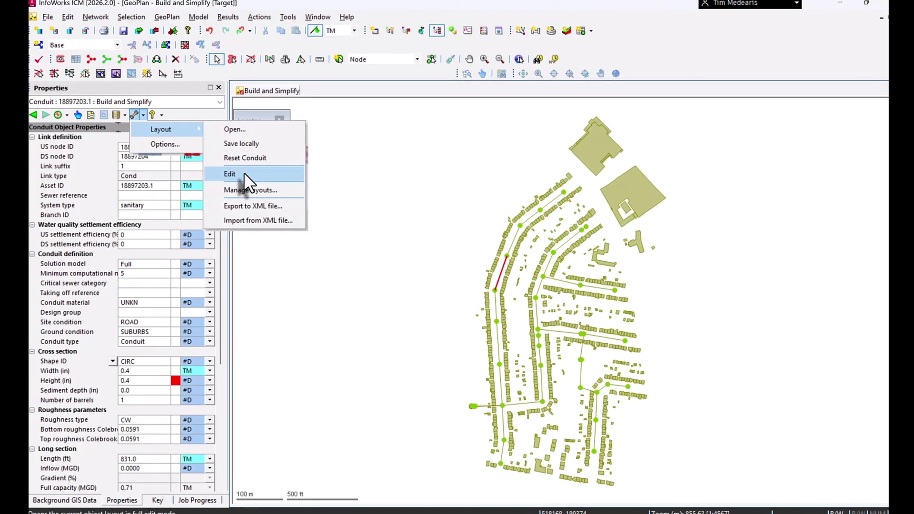
left_click(244, 174)
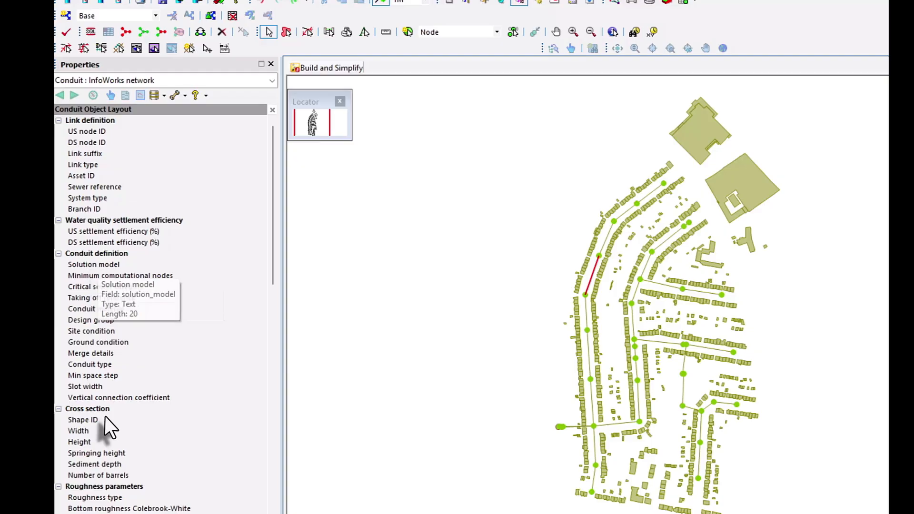
scroll(105, 416, "down", 17)
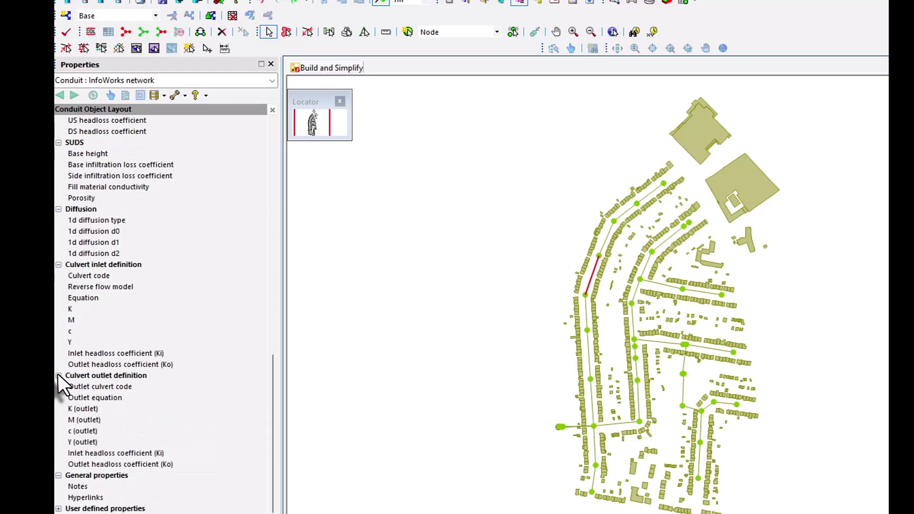
left_click(59, 375)
left_click(58, 352)
left_click(59, 331)
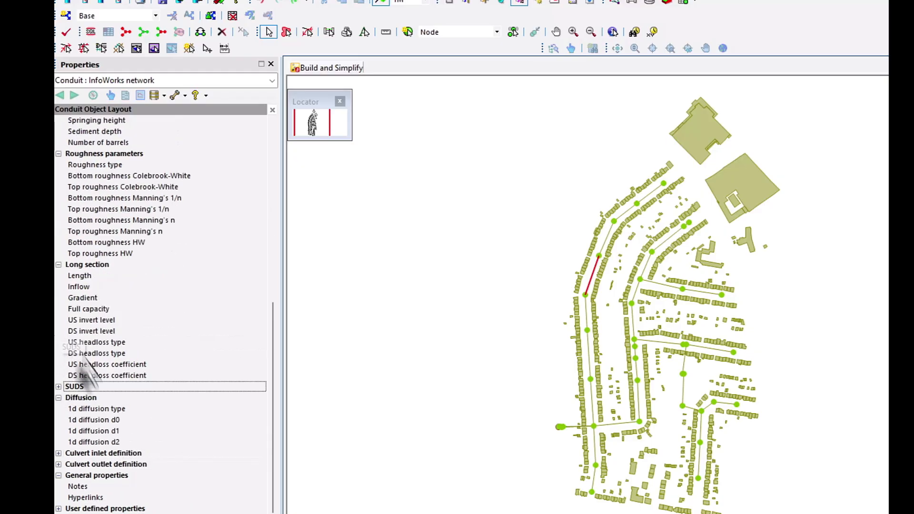
Step: Try moving the invert level, headloss, Full capacity and Inflow fields from Long section into Diffusion, discarding the layout edits on closing
left_click_drag(89, 331, 93, 413)
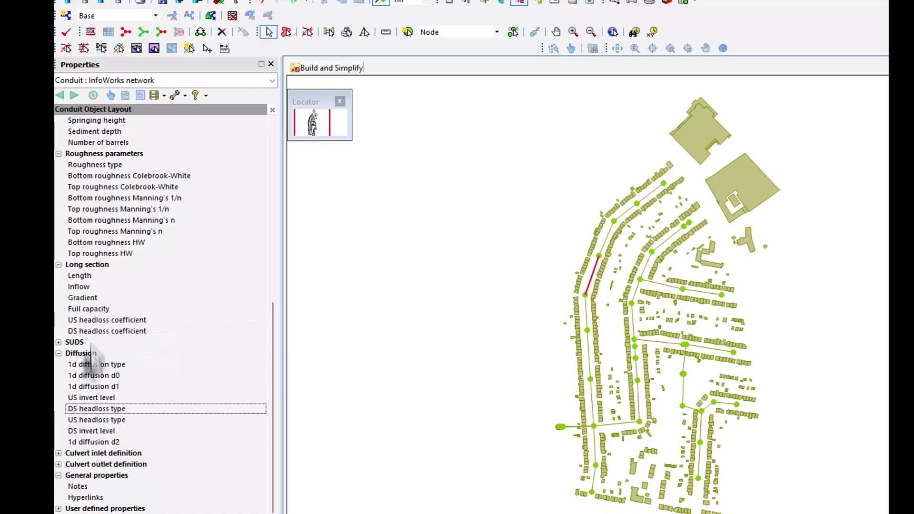
left_click_drag(92, 309, 92, 403)
left_click(94, 309)
left_click_drag(93, 308, 93, 401)
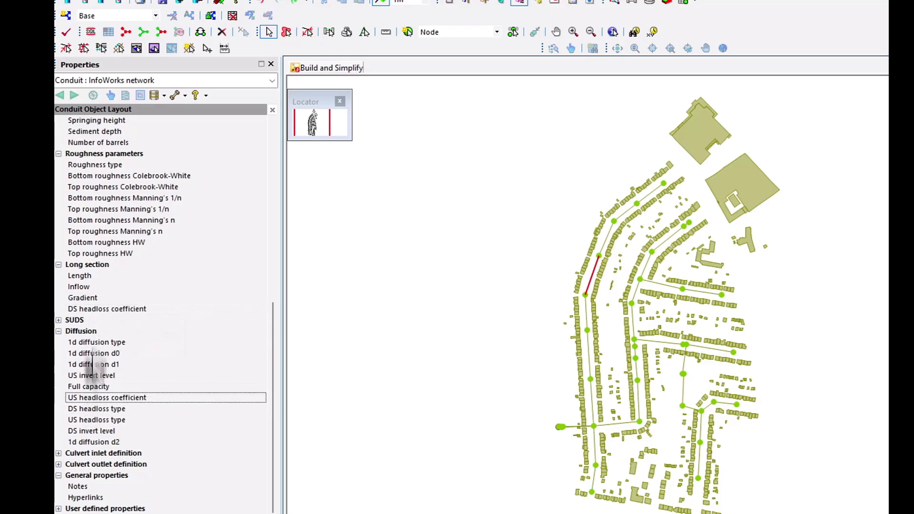
left_click_drag(91, 311, 92, 388)
left_click_drag(94, 288, 92, 359)
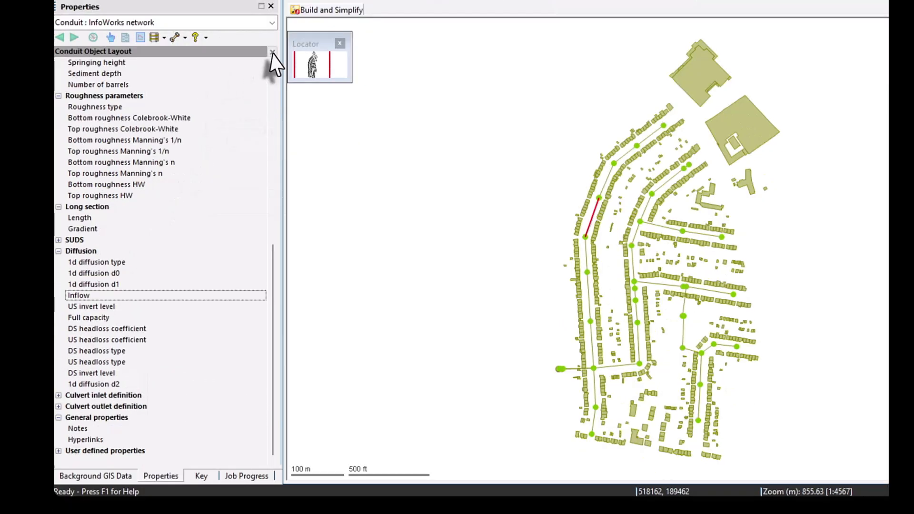
left_click(272, 52)
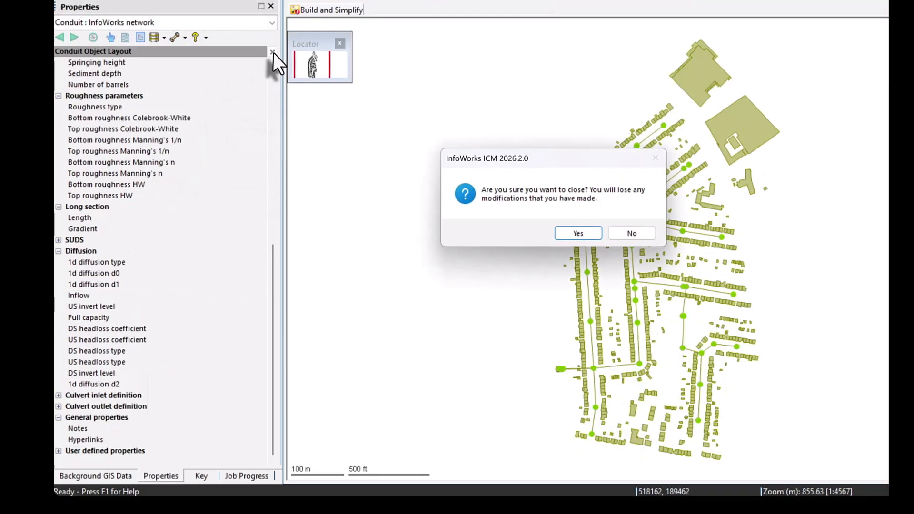
left_click(577, 233)
Step: Save the modified conduit layout locally, closing the layout editor, and check the rearranged Long section and Diffusion groups in the conduit's properties
left_click(175, 37)
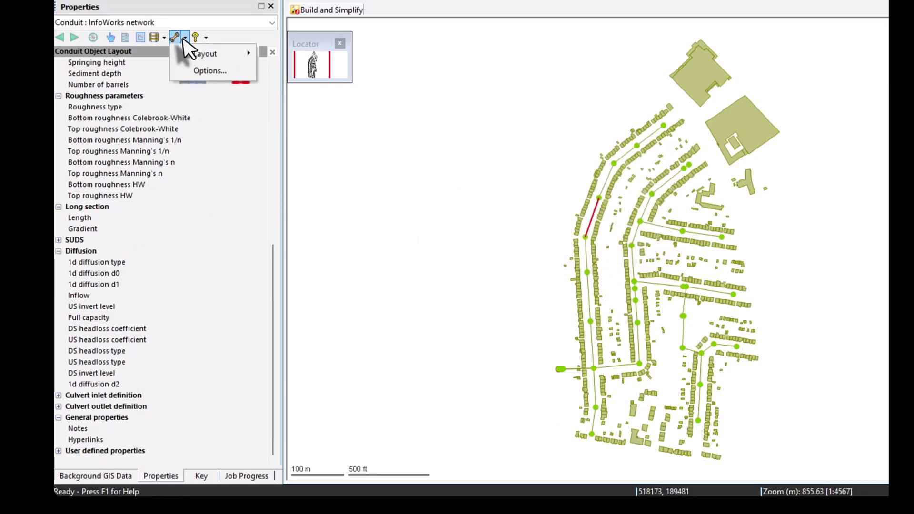
mouse_move(203, 57)
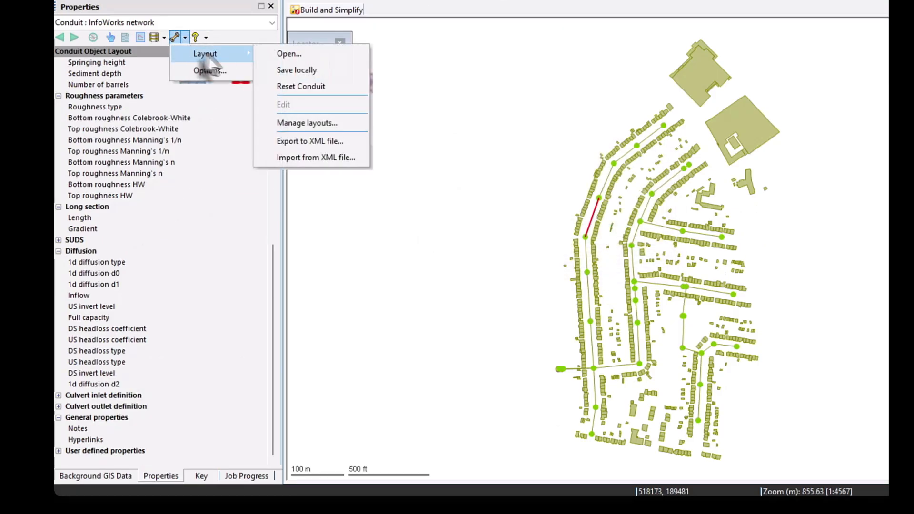
left_click(316, 71)
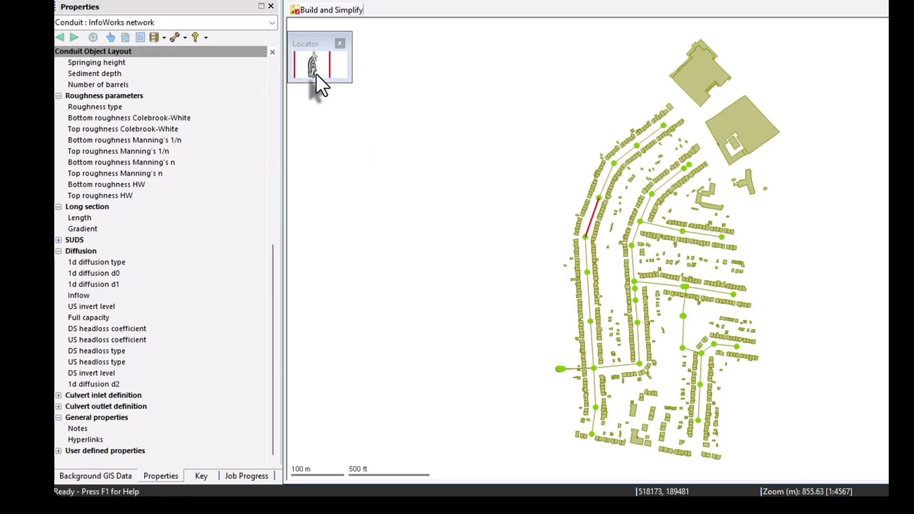
left_click(272, 52)
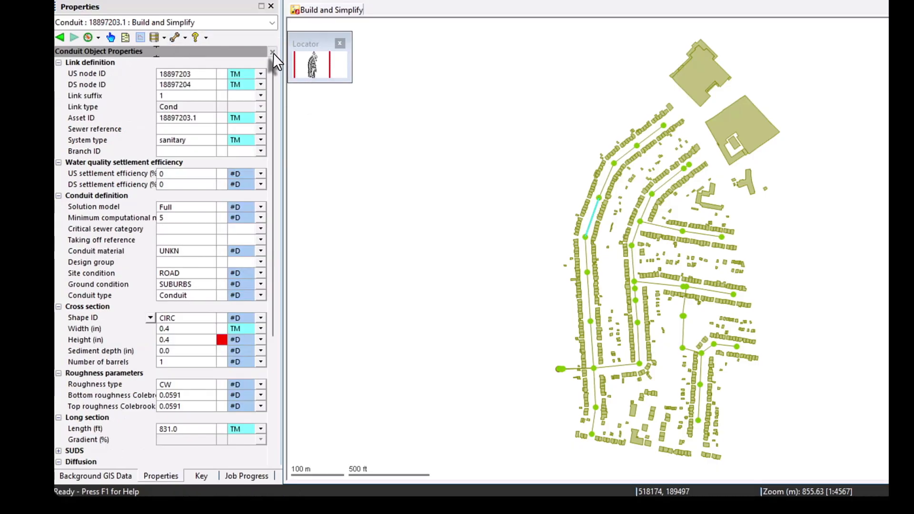
scroll(150, 200, "down", 5)
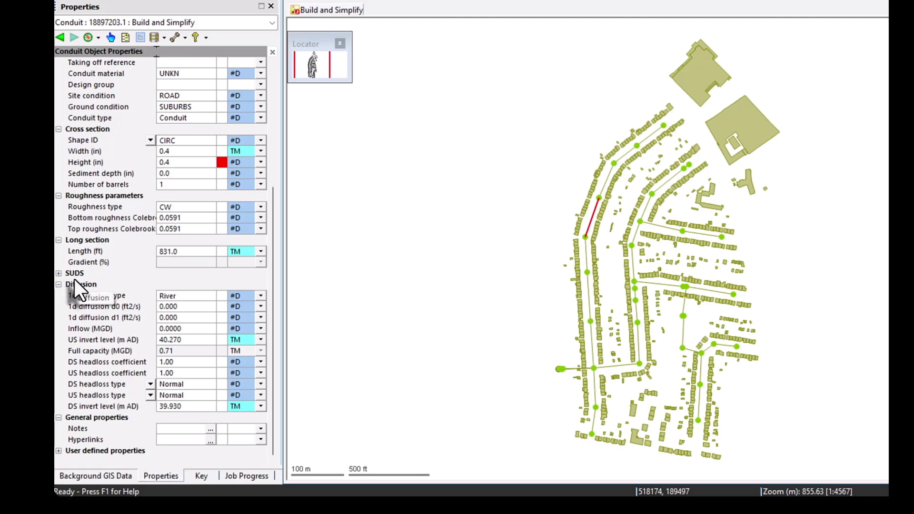
scroll(75, 283, "up", 5)
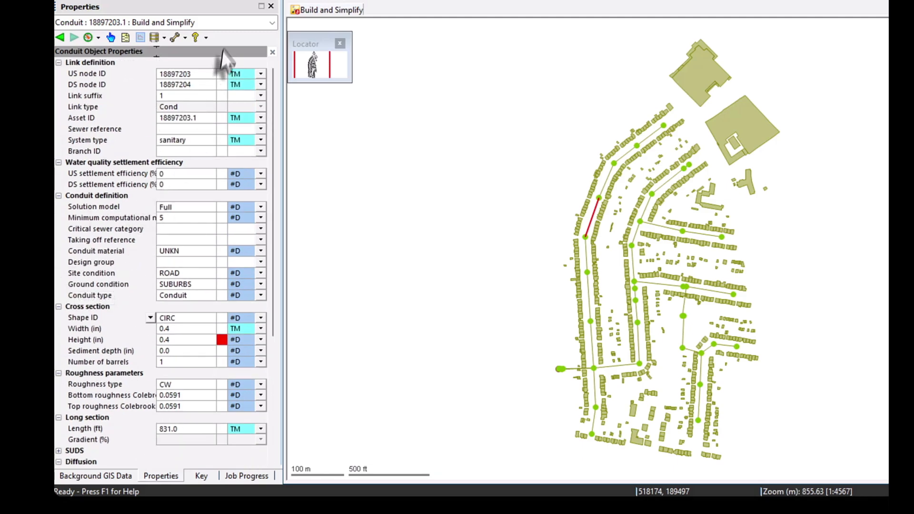
Step: Load the saved Simplified View layout for the object properties
left_click(185, 38)
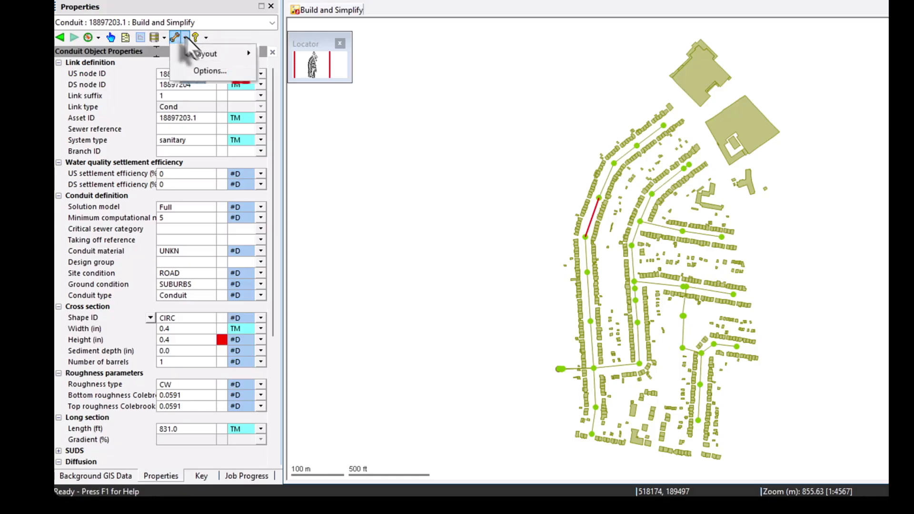
mouse_move(205, 54)
left_click(302, 123)
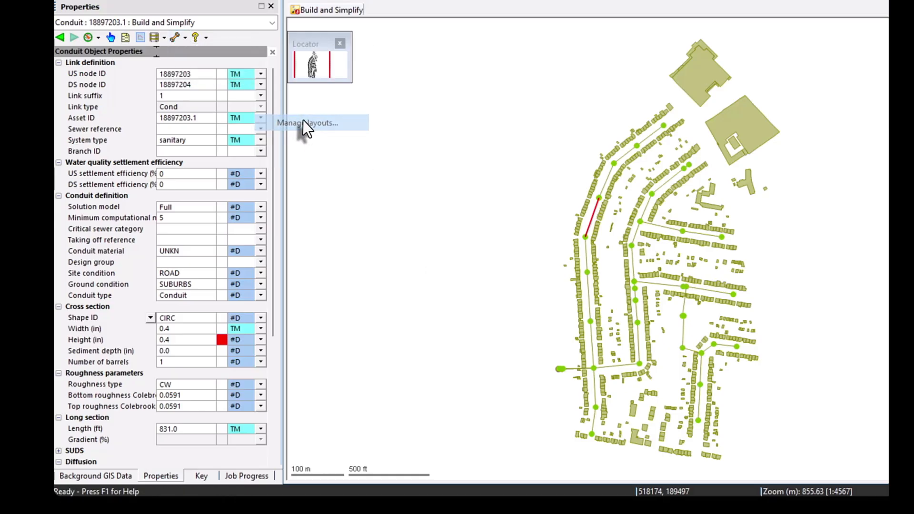
left_click(487, 172)
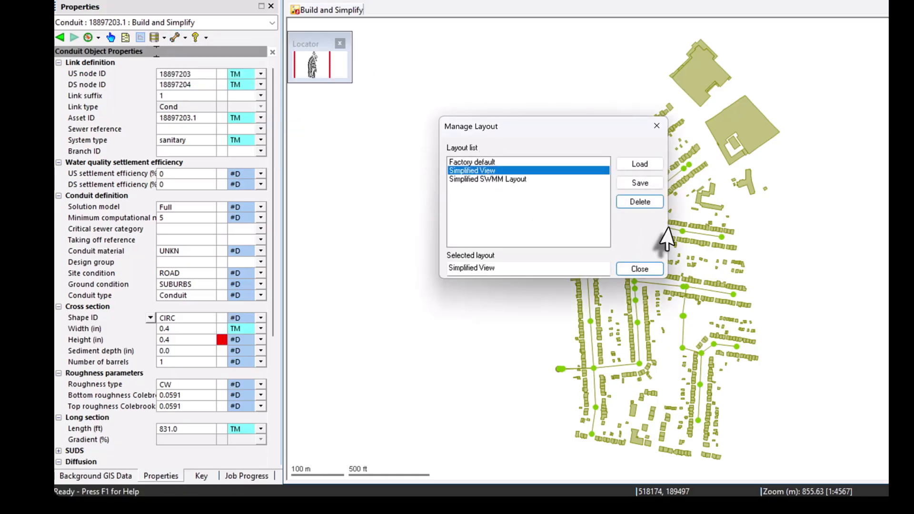
left_click(649, 164)
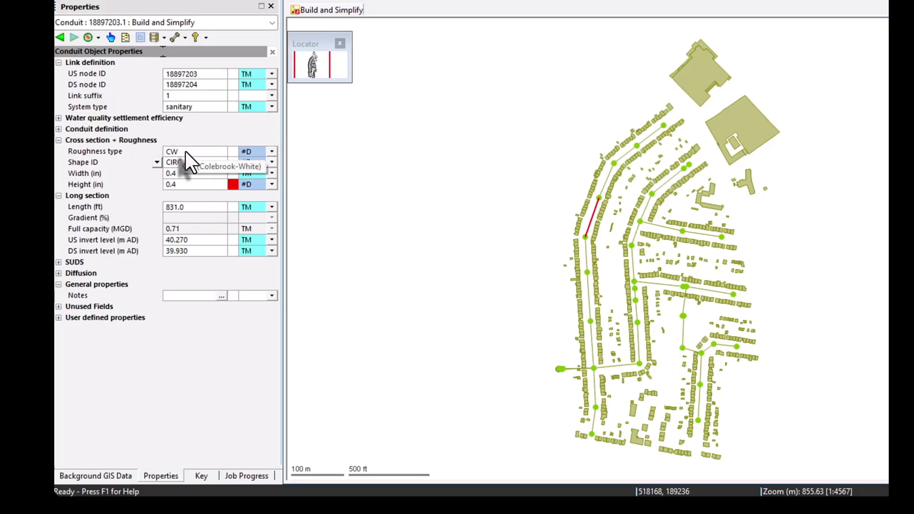
Step: Switch the selected conduit's roughness type to HW (Hazen Williams) and then to N (Manning's n)
left_click(221, 152)
left_click(216, 170)
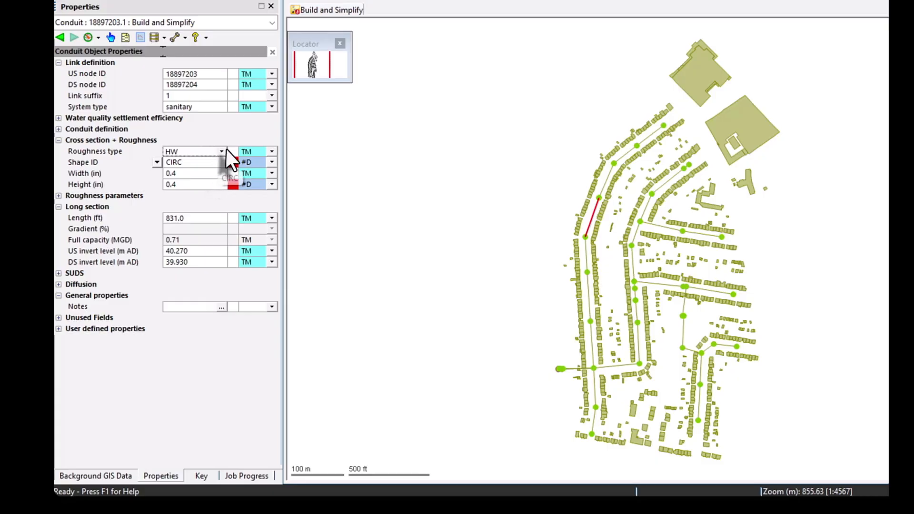
left_click(222, 151)
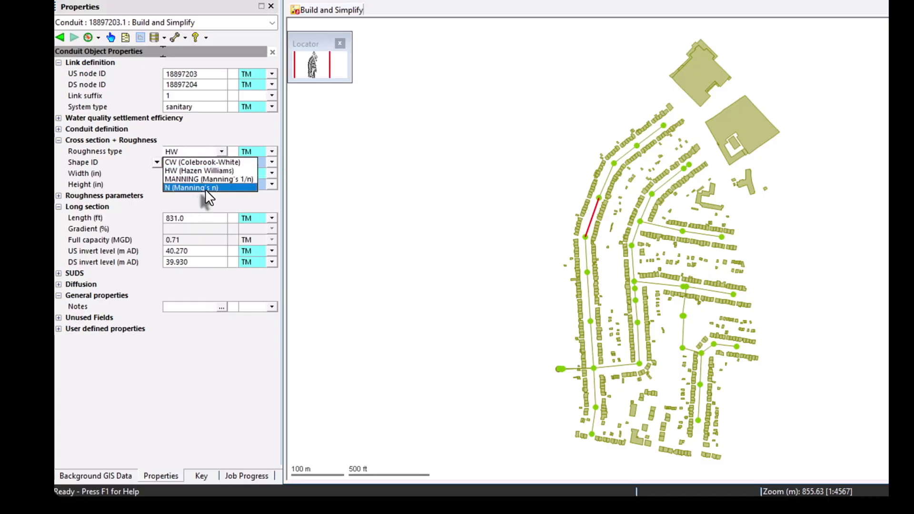
left_click(204, 188)
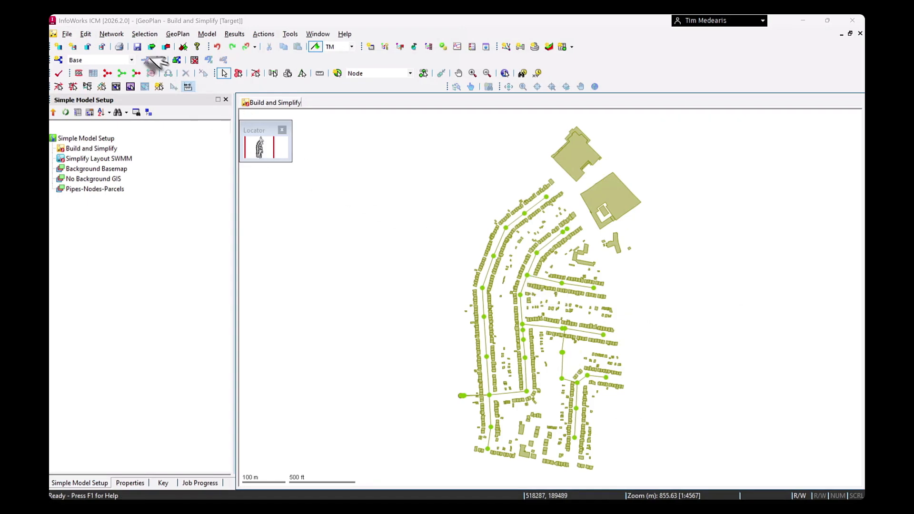
Step: Open the Simplify Layout SWMM network in its own GeoPlan view
left_click(114, 35)
left_click(115, 33)
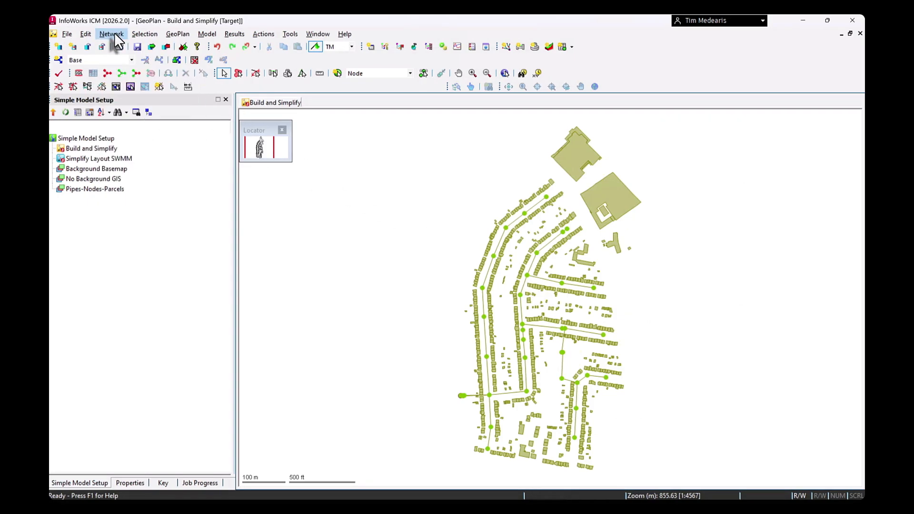
left_click_drag(100, 158, 322, 117)
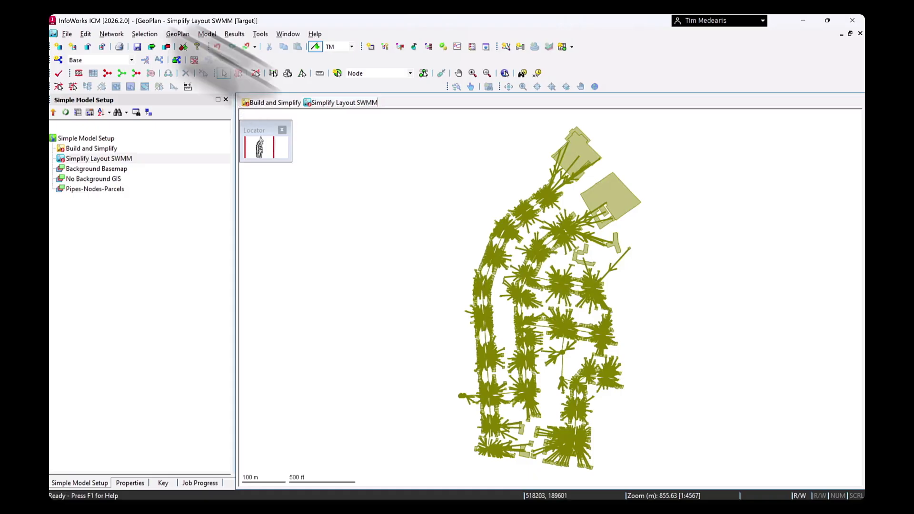
Step: Review the model import options for the SWMM network, including import from an InfoWorks network, and inspect the northernmost large subcatchment's properties
left_click(111, 34)
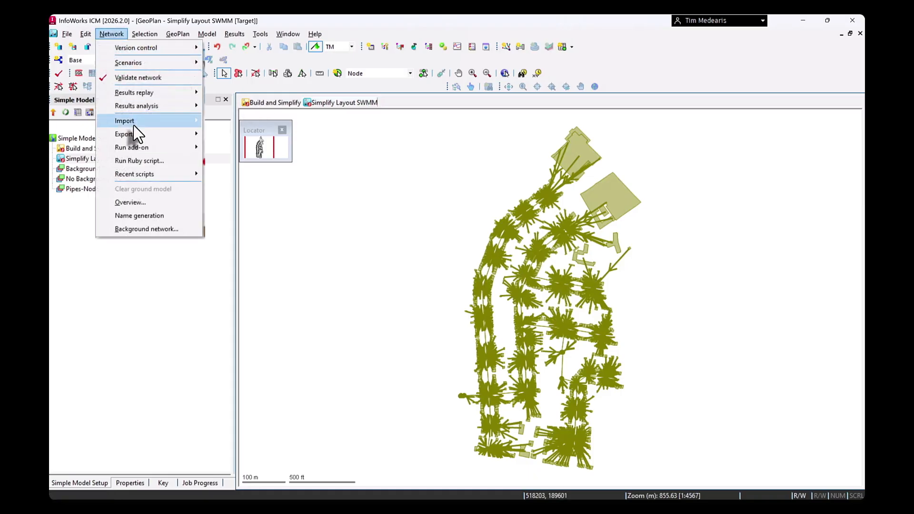
mouse_move(133, 123)
mouse_move(260, 178)
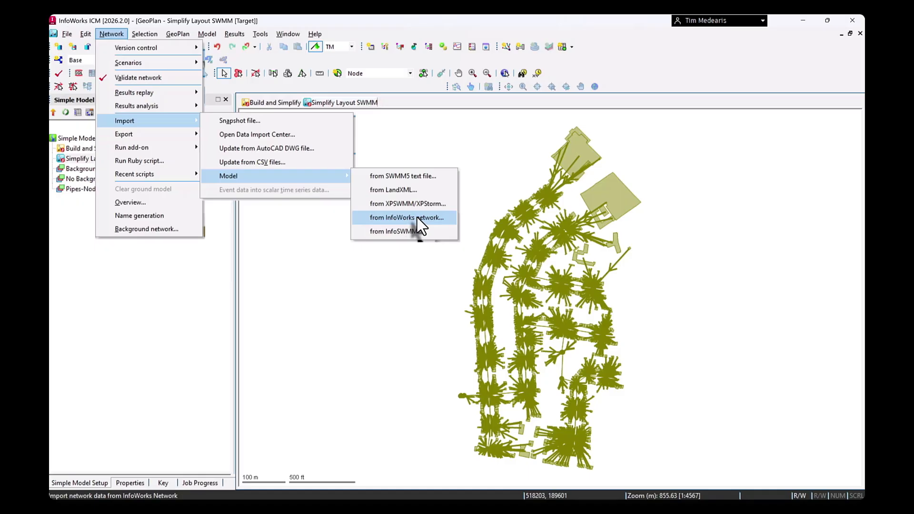
left_click(575, 152)
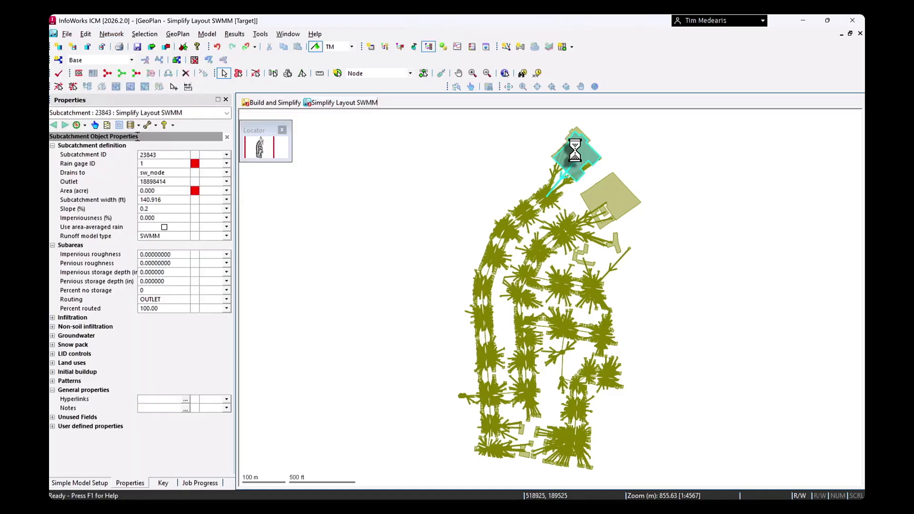